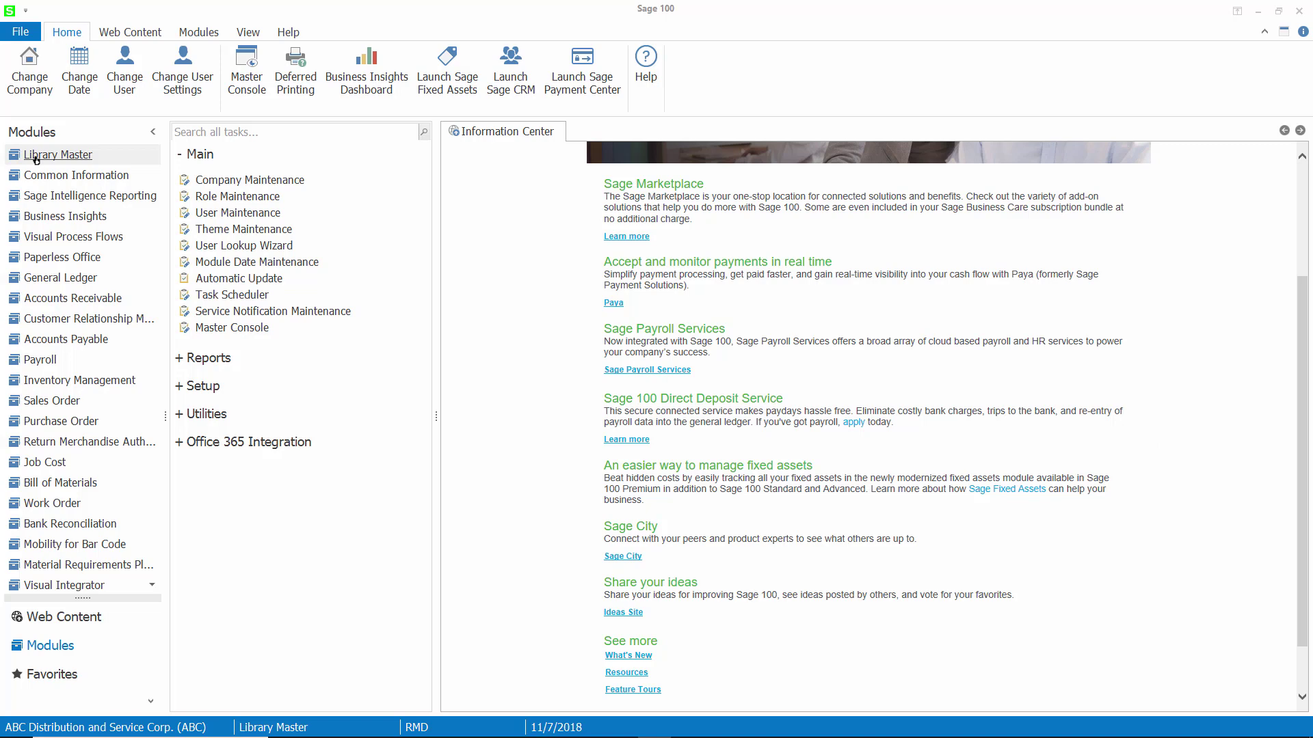
Step: Create company code A18 in Company Maintenance, named 'ABC backup done 12/31/18'
left_click(210, 181)
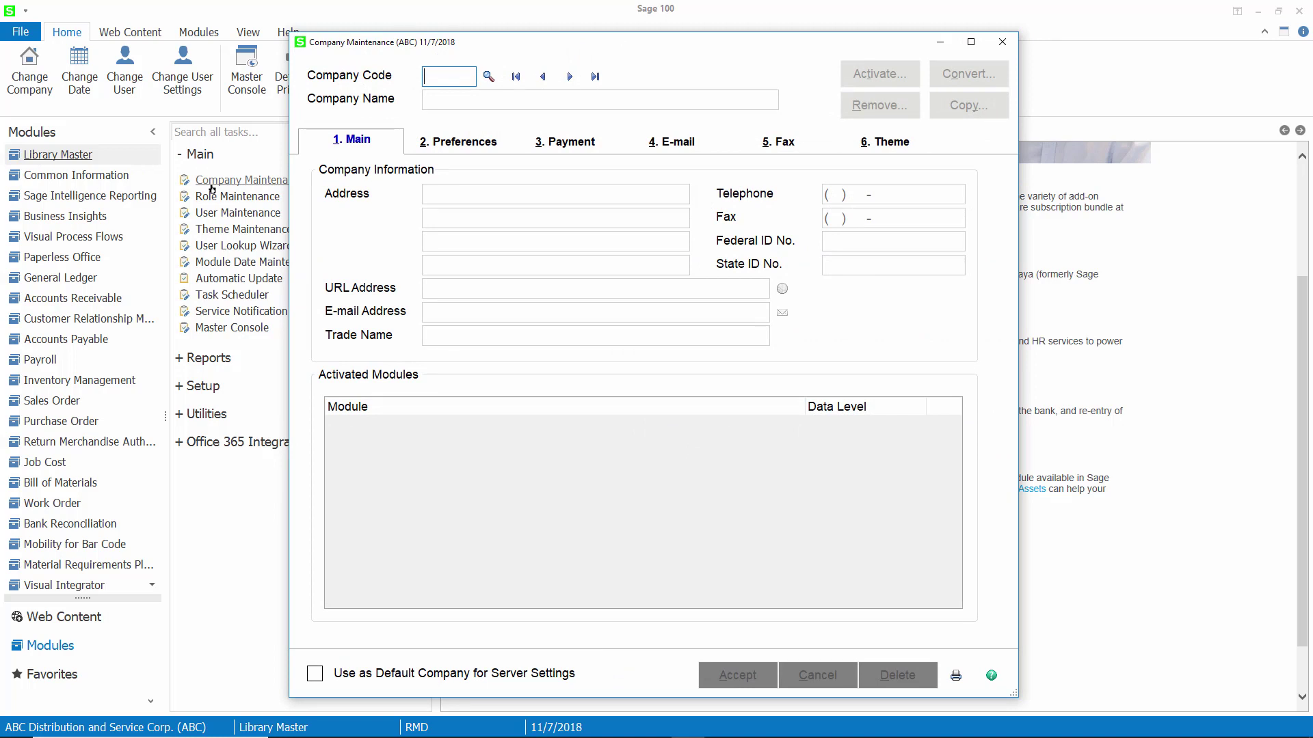
type("A18")
key("Tab")
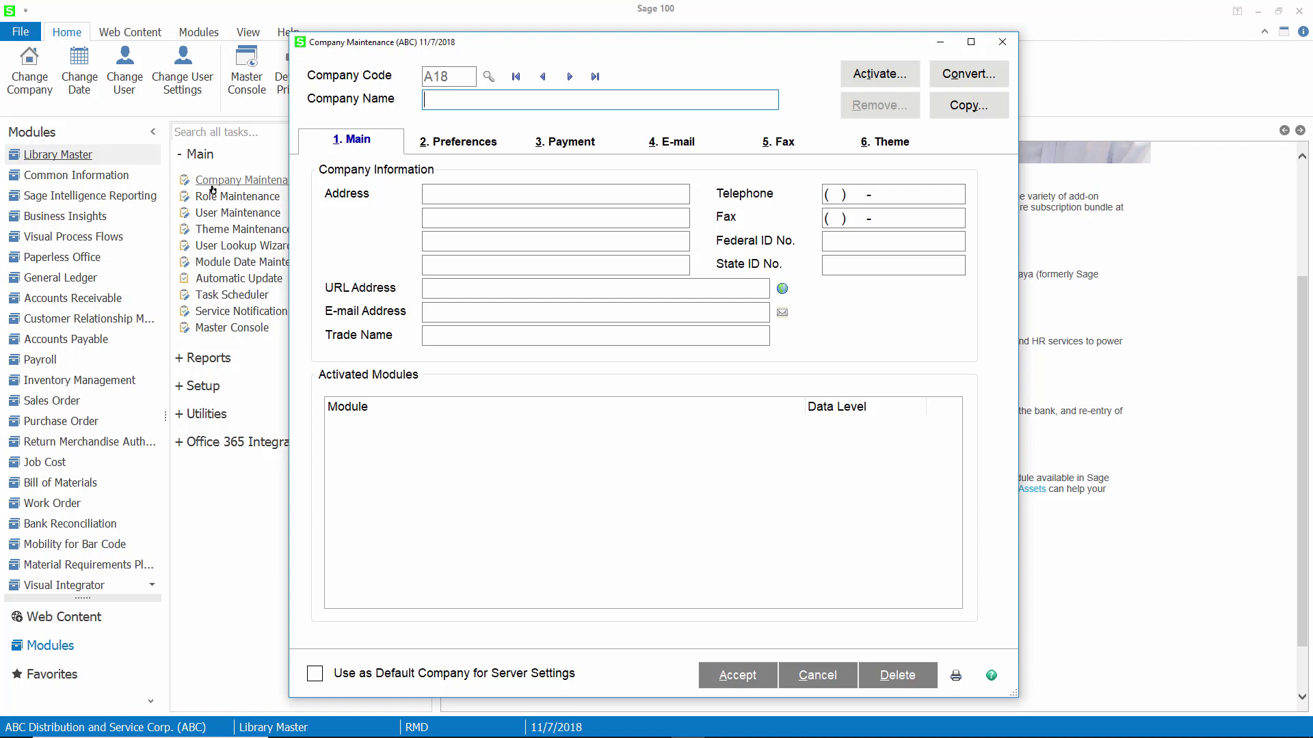
type("ABC backup done 12/31/18")
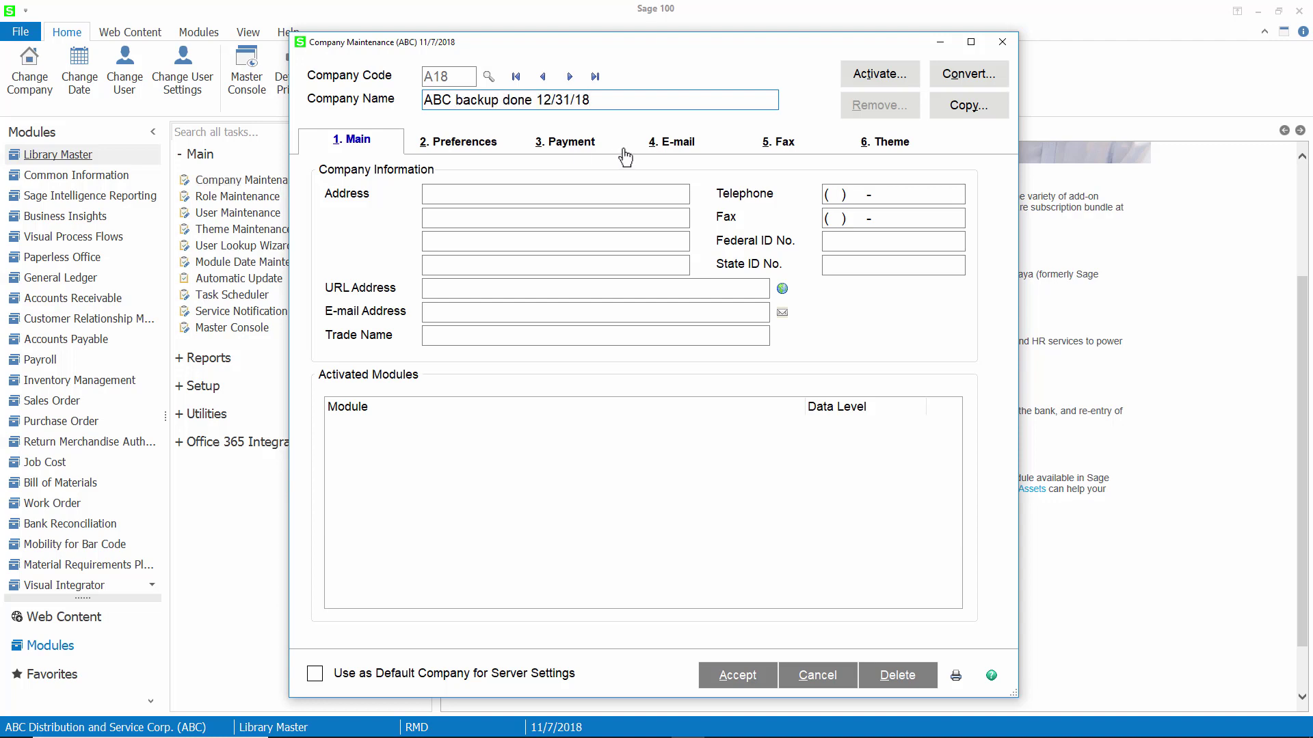
Step: Start copying data into A18, acknowledging the module warning and saving the company record
left_click(961, 104)
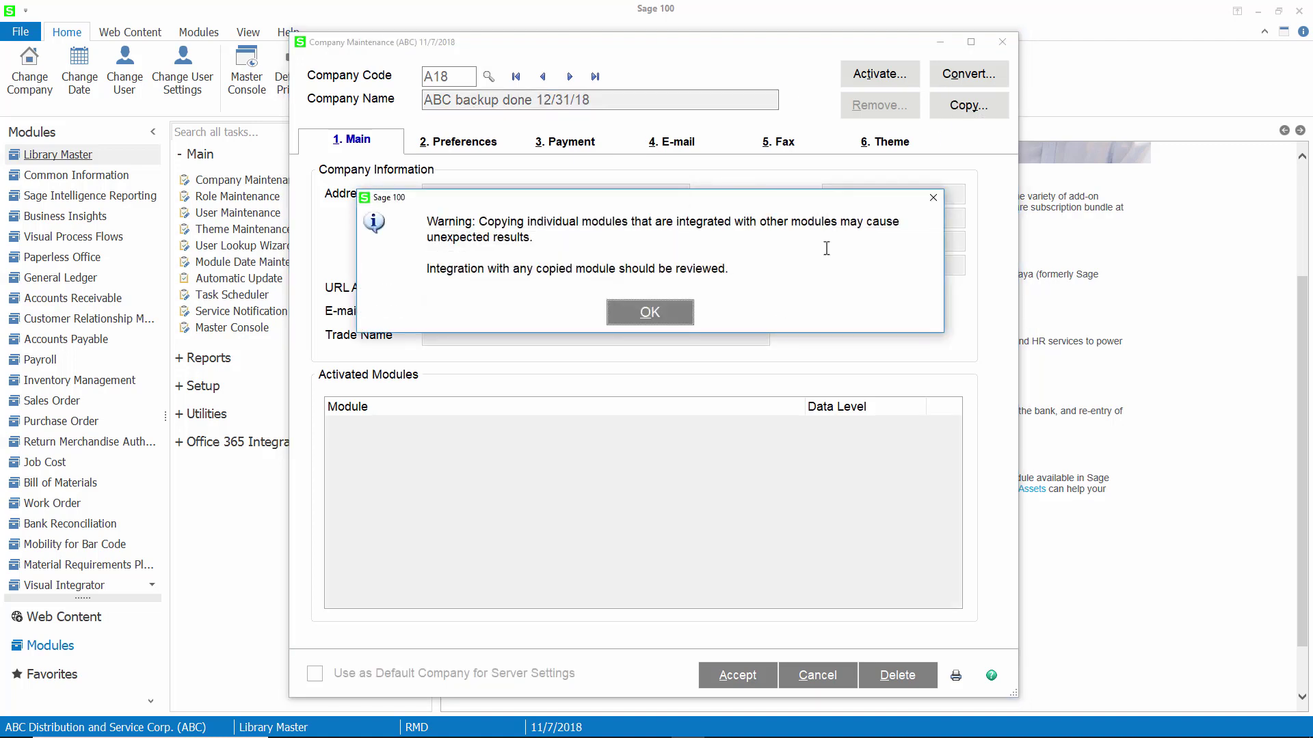
left_click(675, 316)
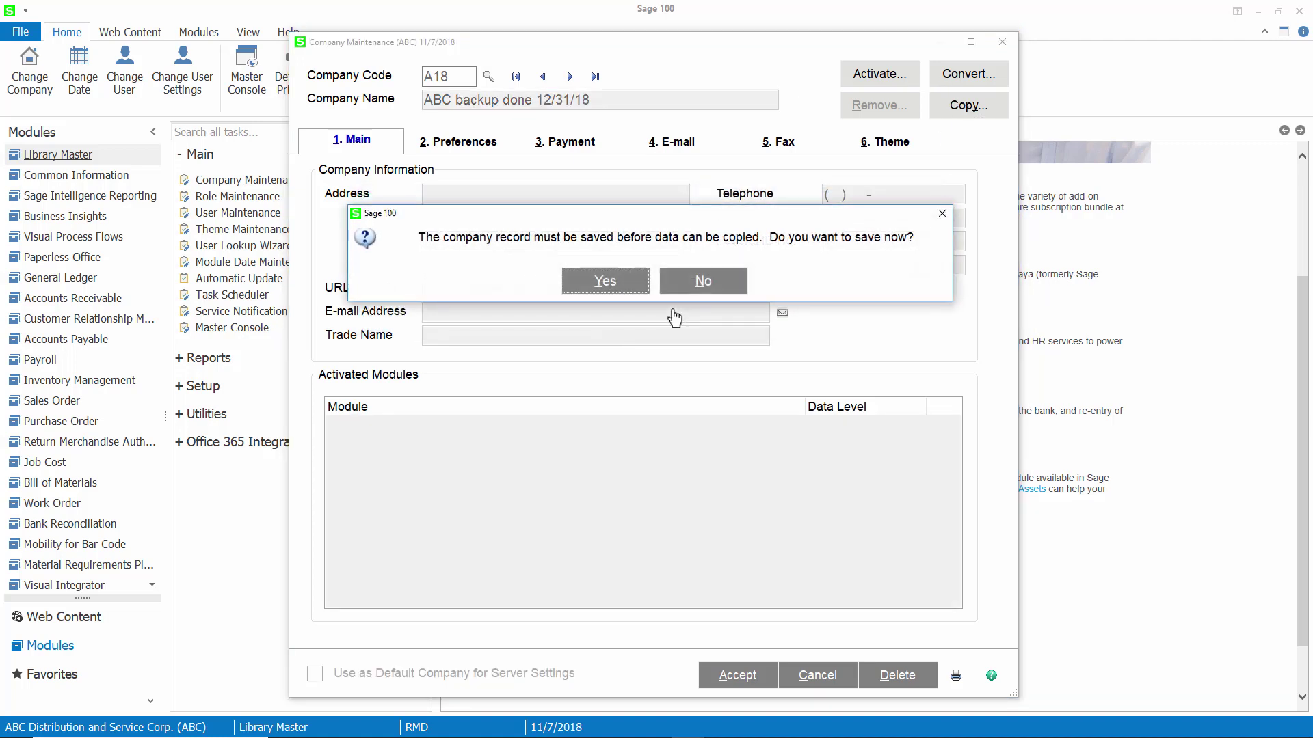
left_click(610, 285)
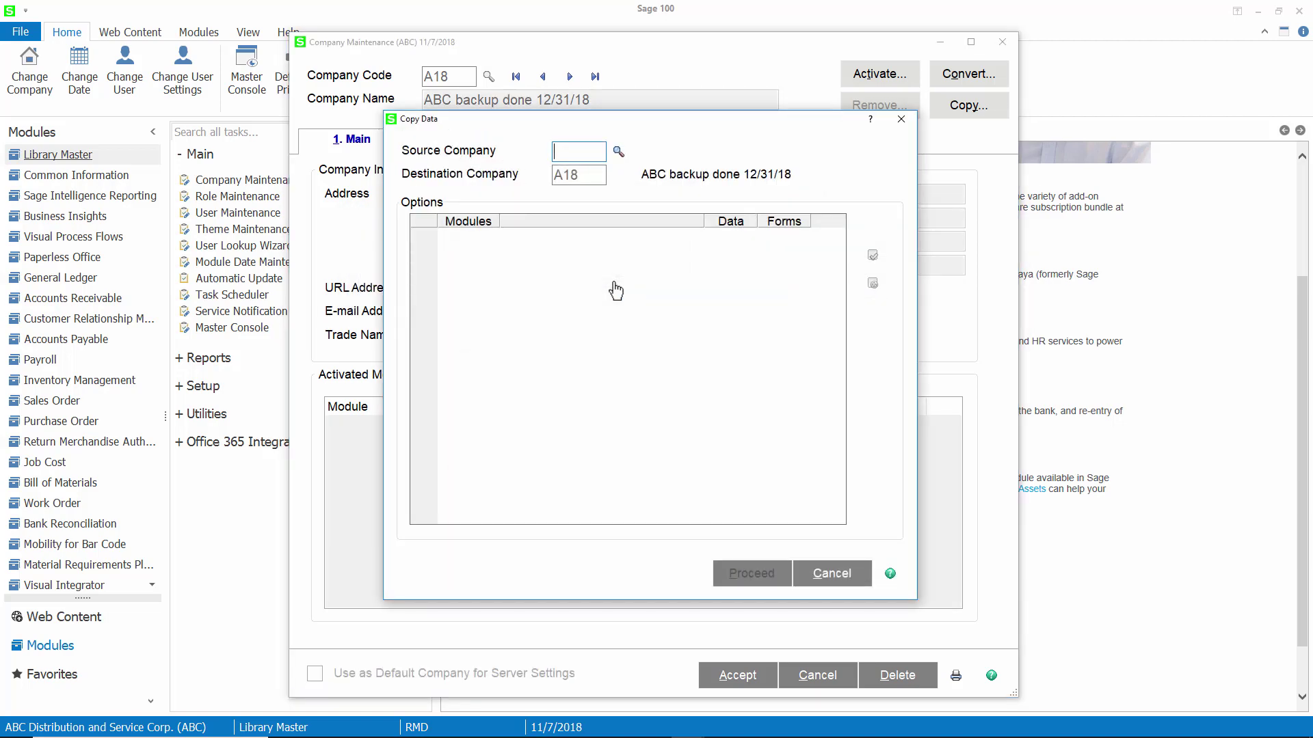
Step: Choose ABC (ABC Distribution and Service Corp.) as the Copy Data source company
left_click(622, 153)
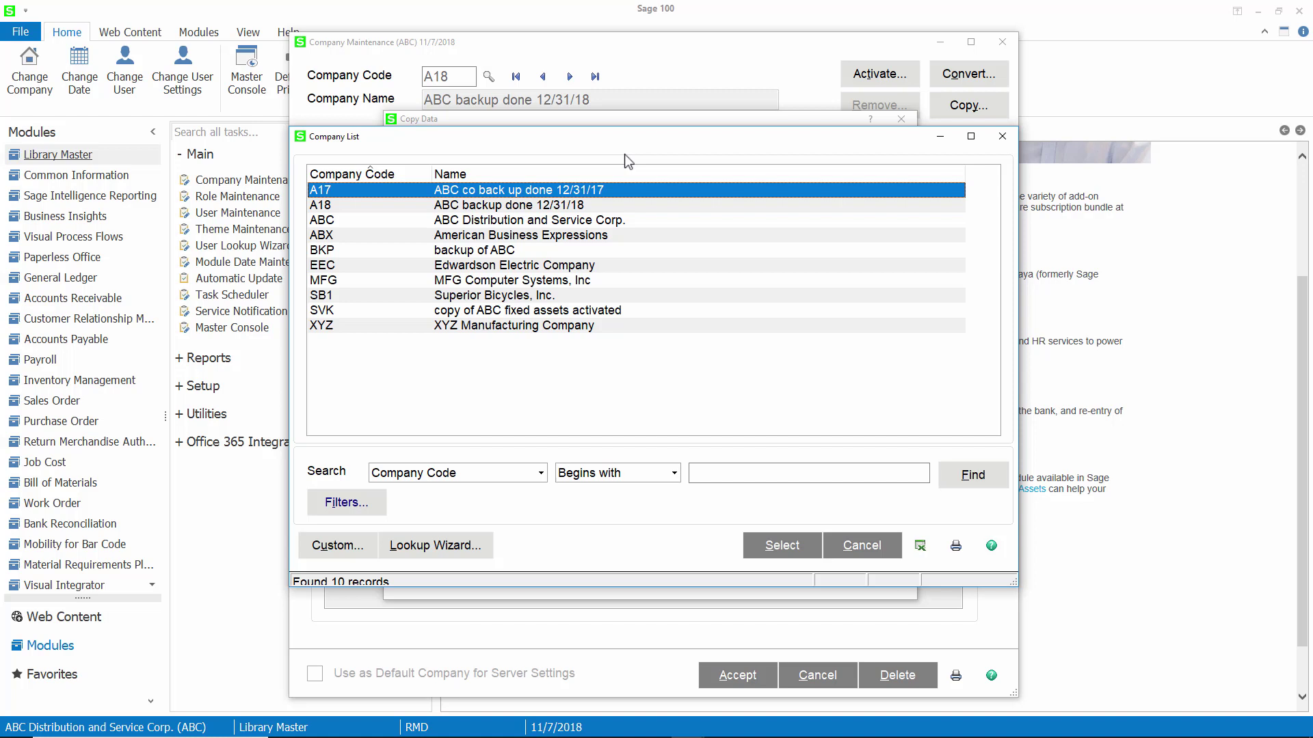
left_click(516, 220)
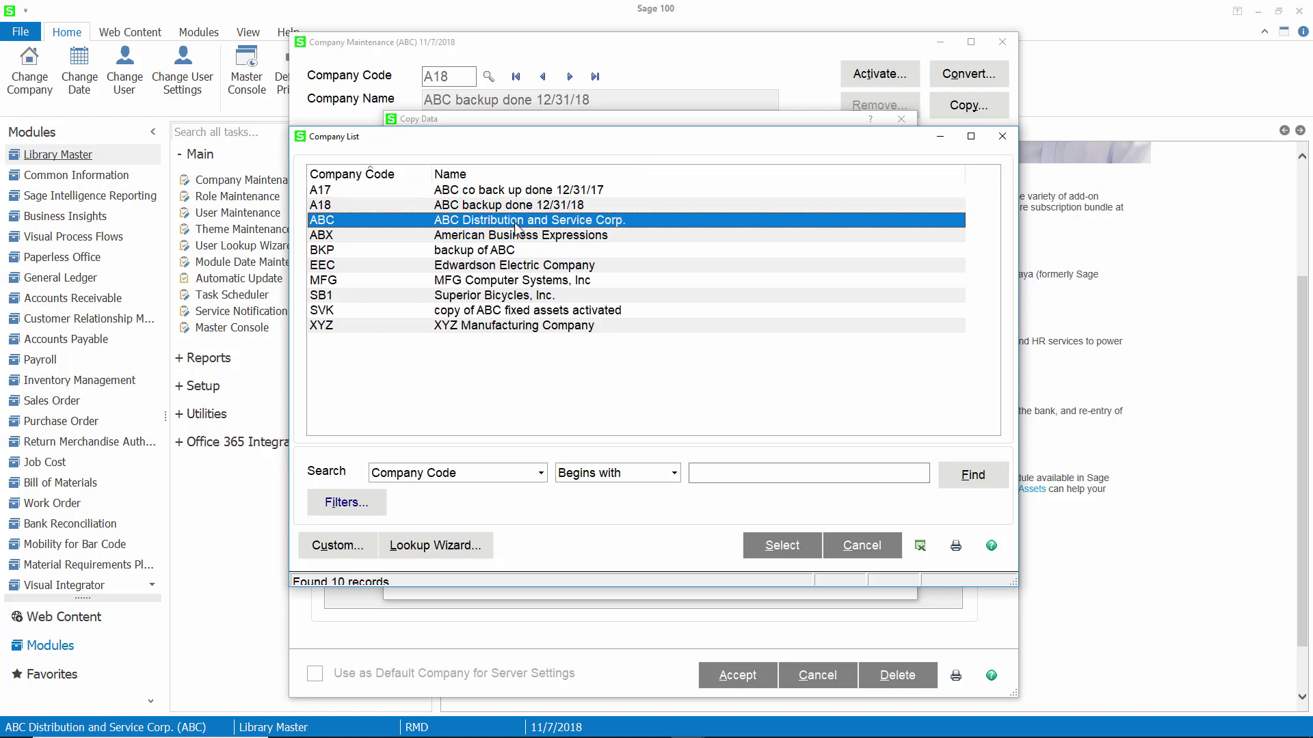
left_click(771, 551)
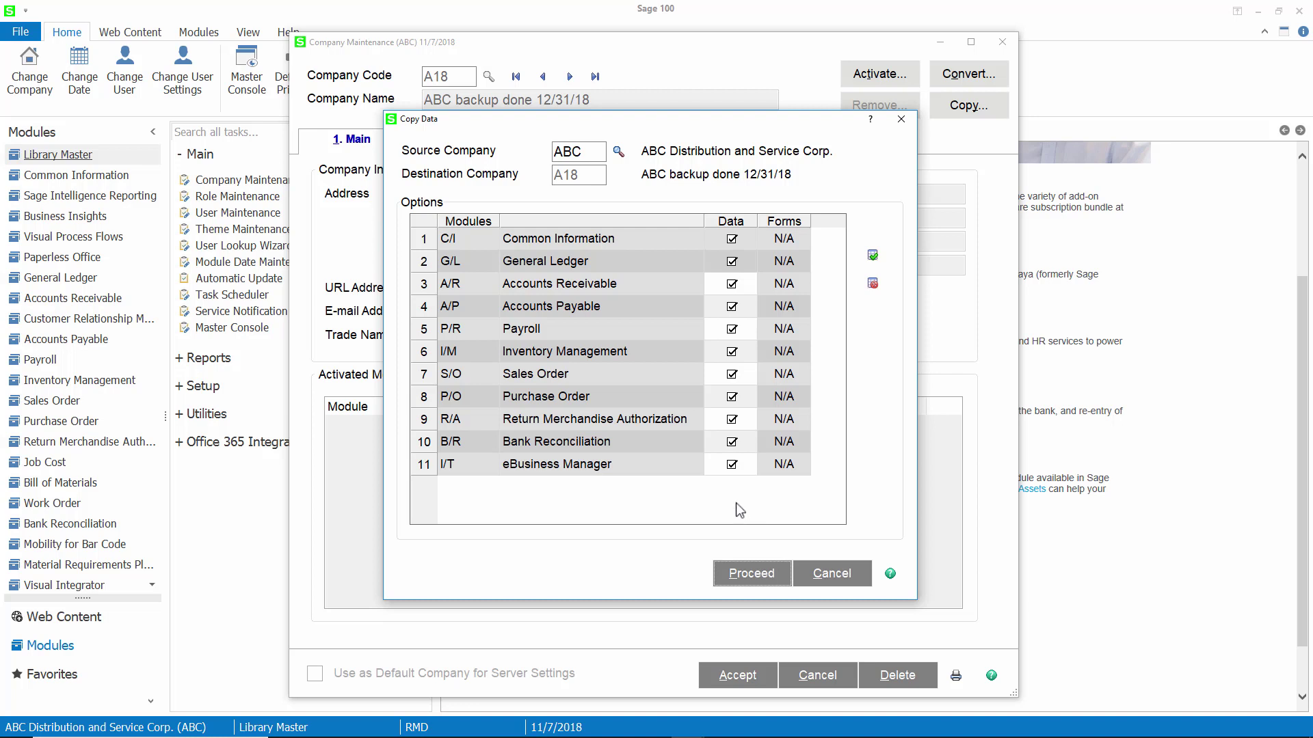
Step: Mark all eleven modules, including G/L and Payroll, for copying and start the copy
left_click(873, 286)
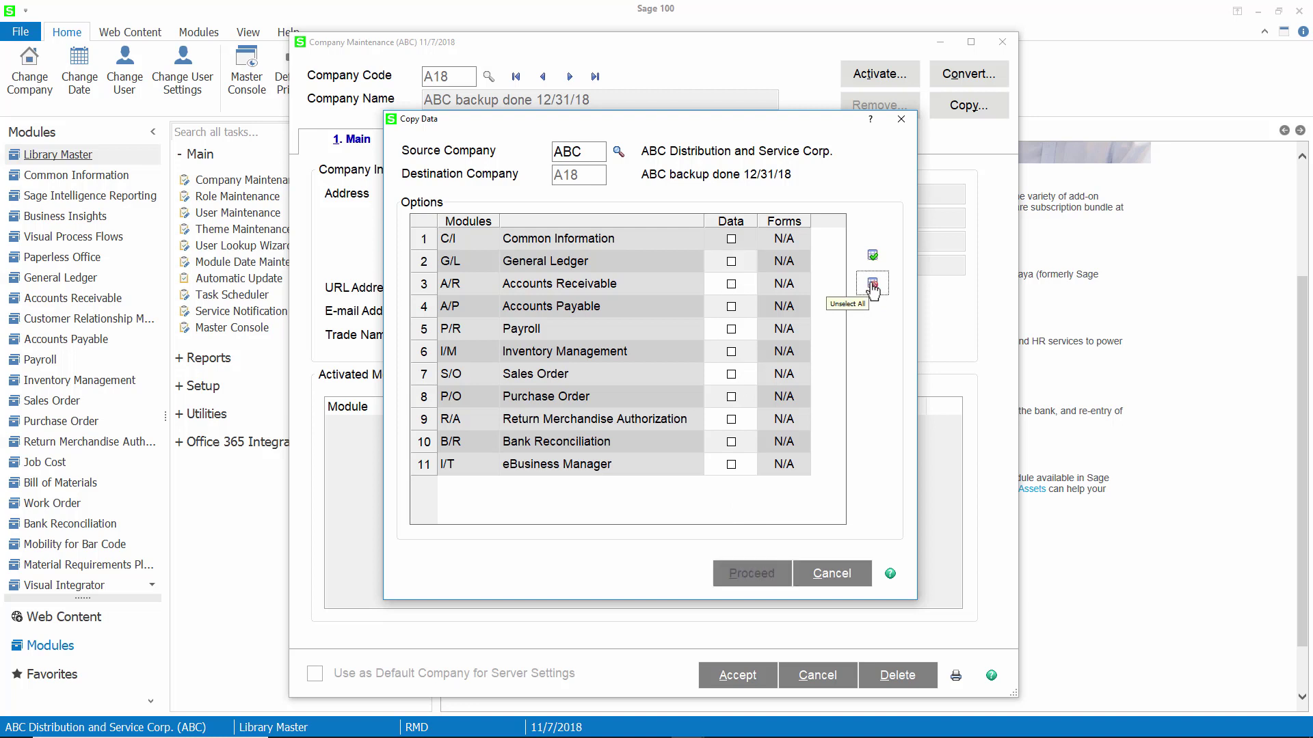
left_click(731, 262)
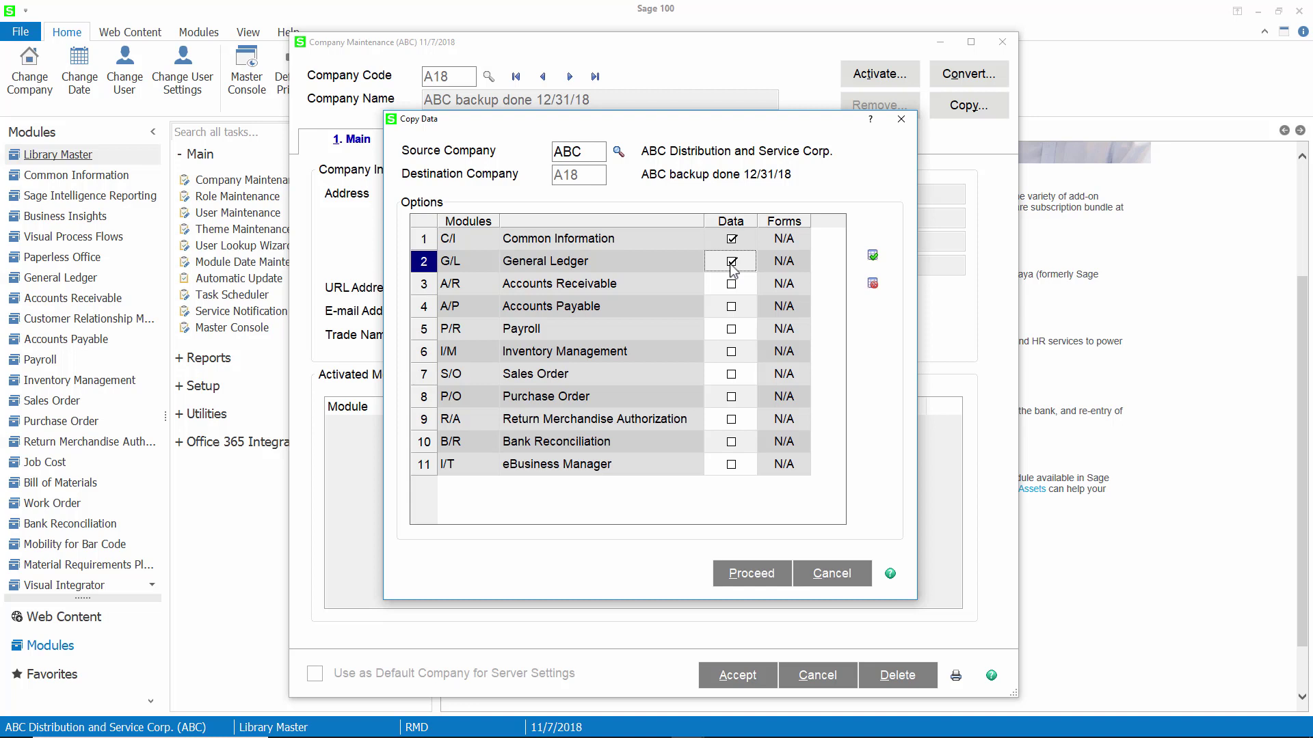
left_click(731, 329)
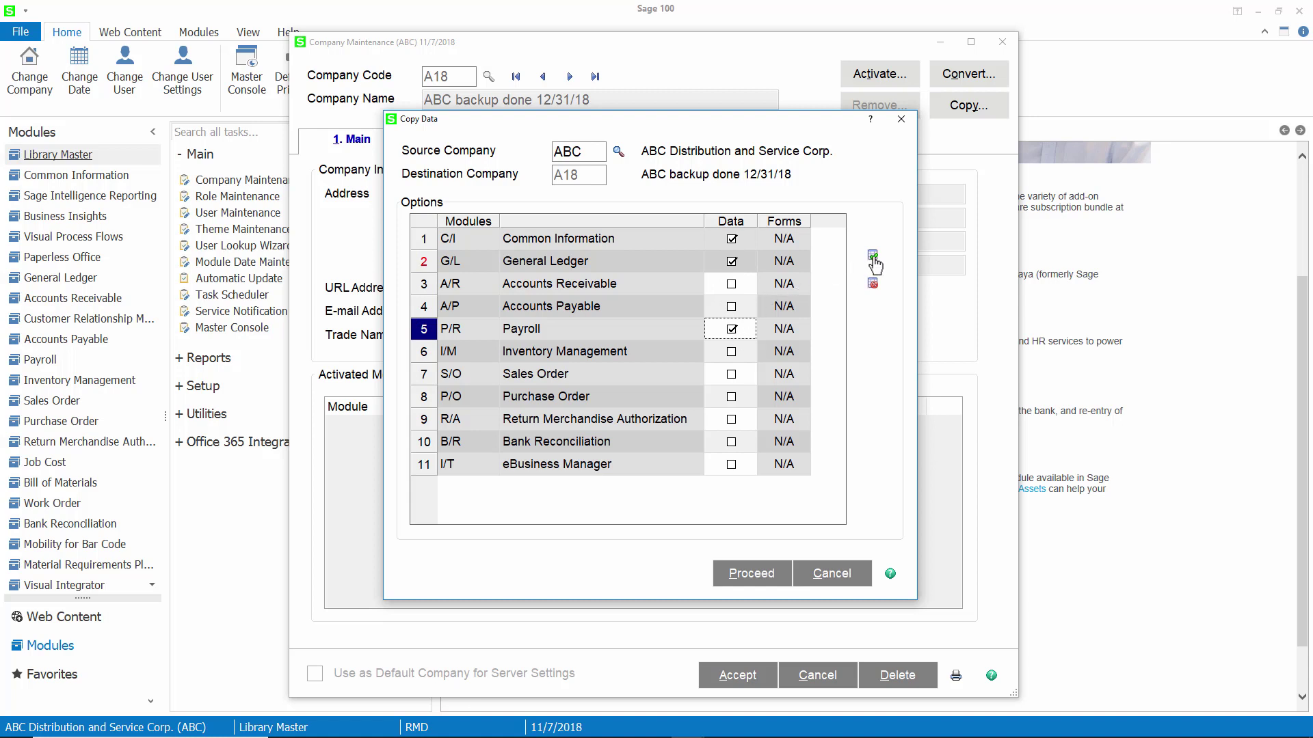
left_click(874, 258)
left_click(758, 576)
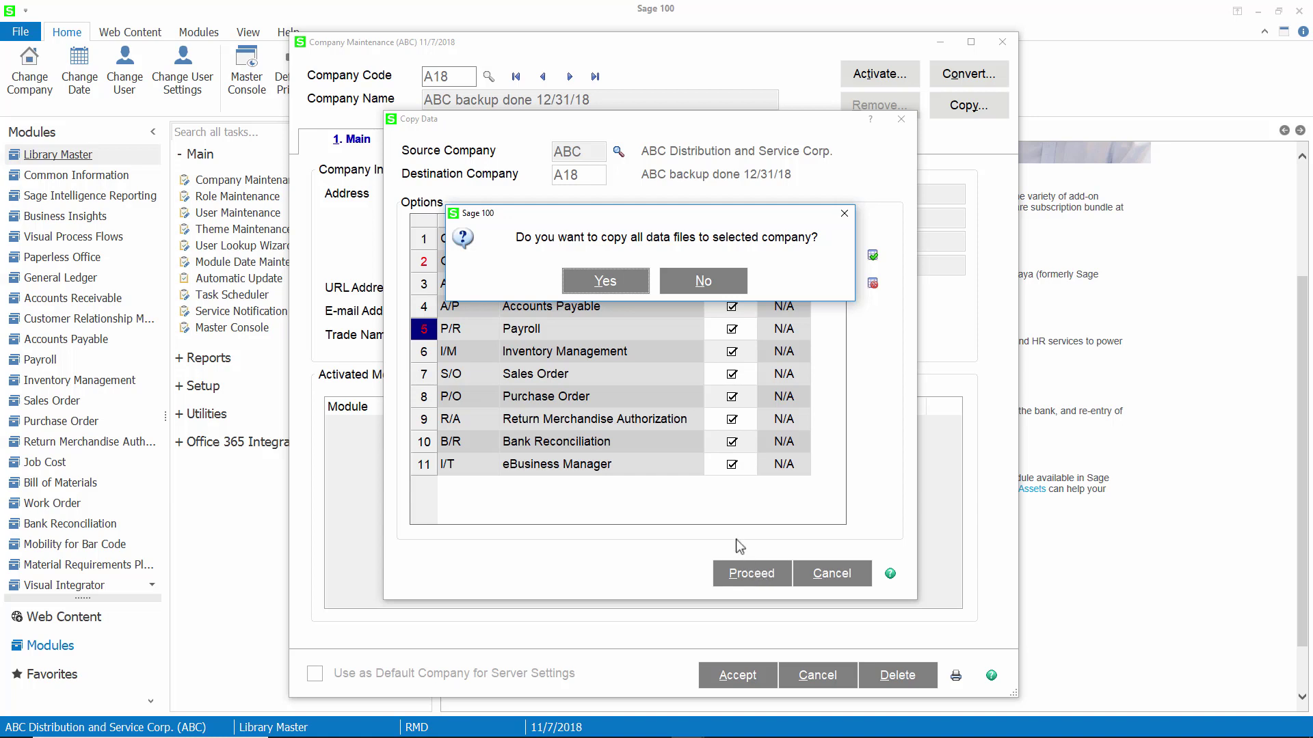
Step: Confirm copying all data files into A18 and accept the company record
left_click(606, 280)
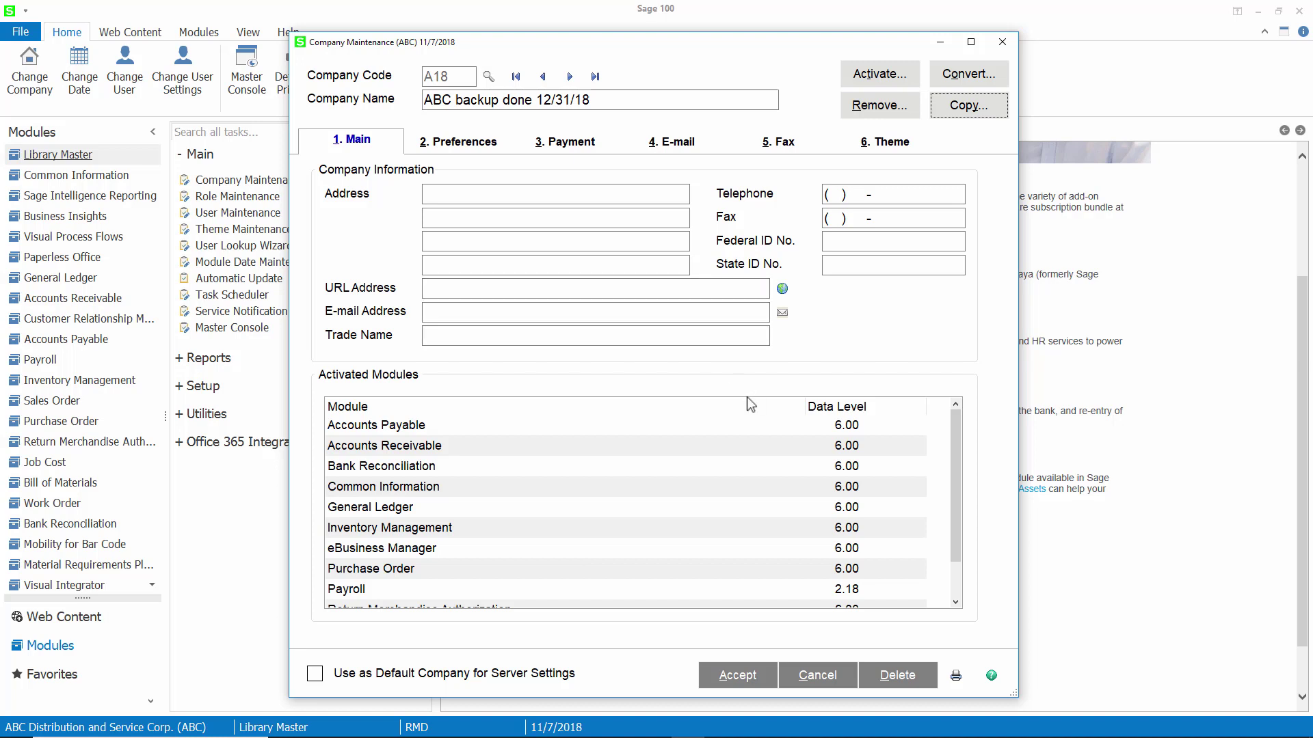
left_click(733, 677)
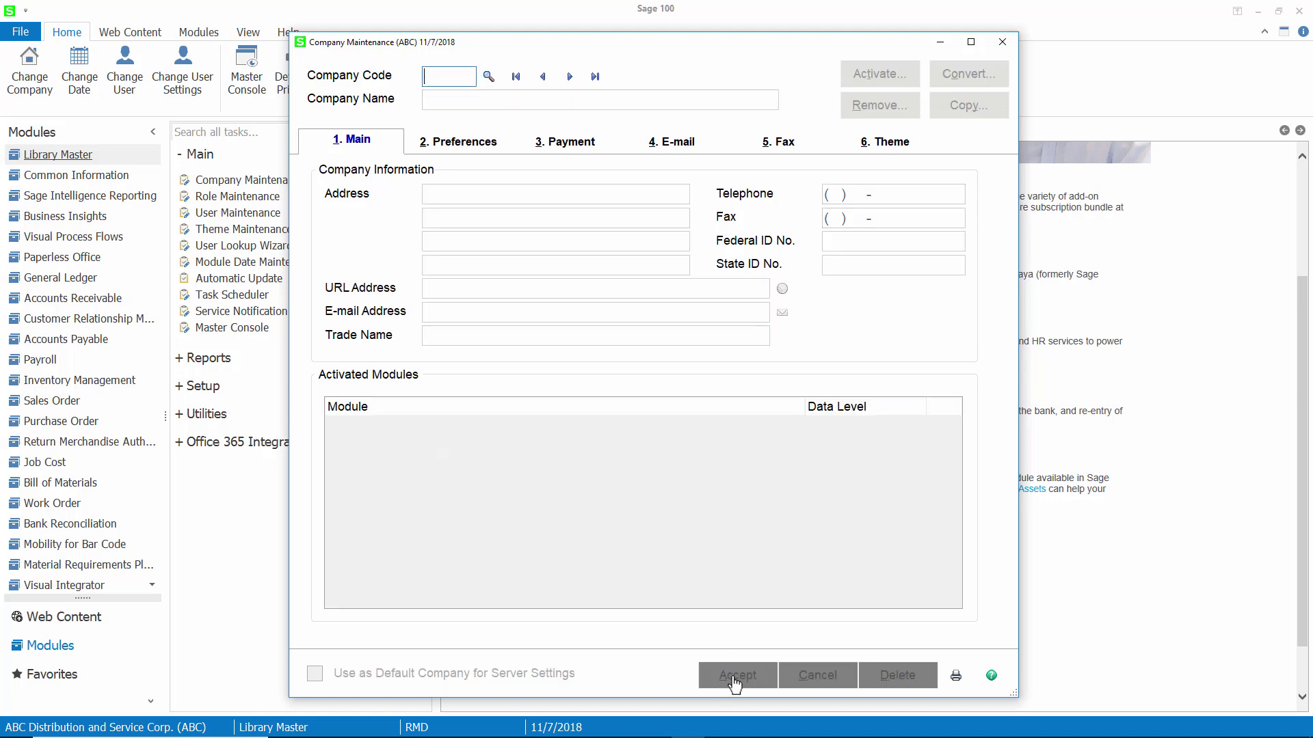
Step: Switch to company A18 and open General Ledger with accounting date 11/7/2018
left_click(997, 41)
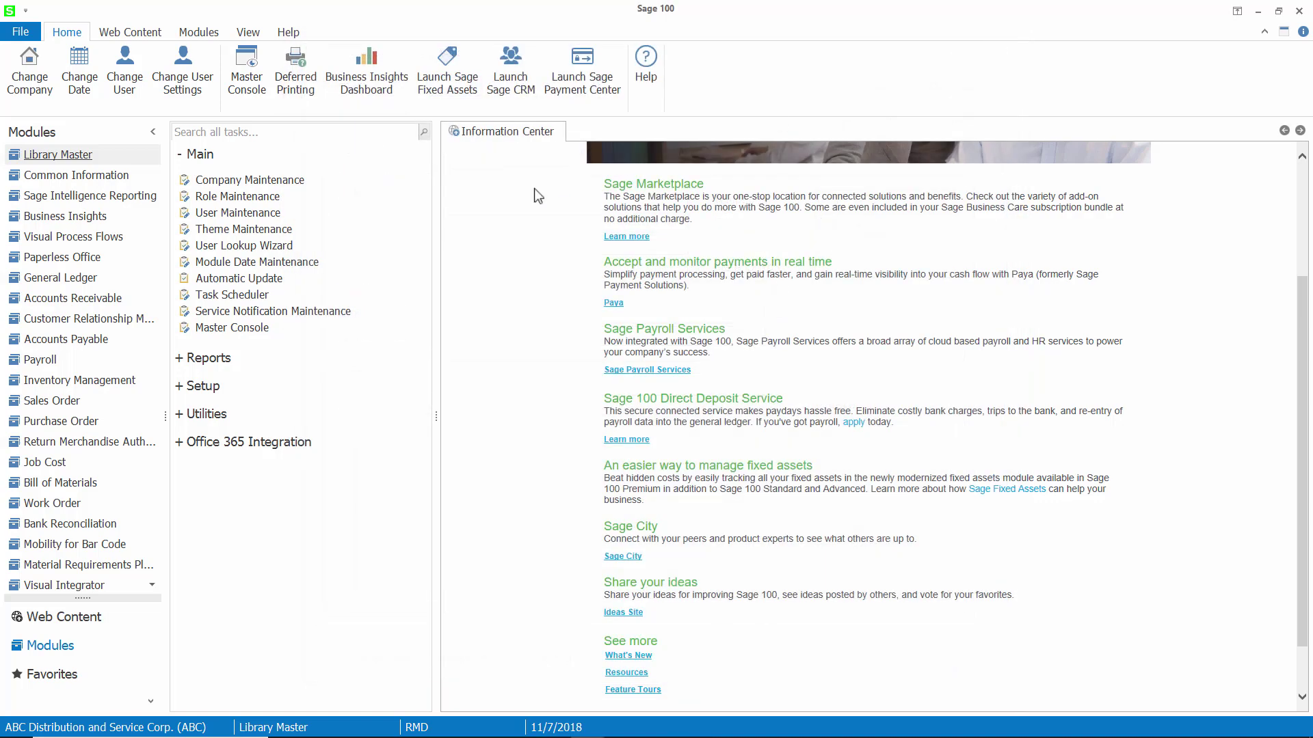
left_click(29, 77)
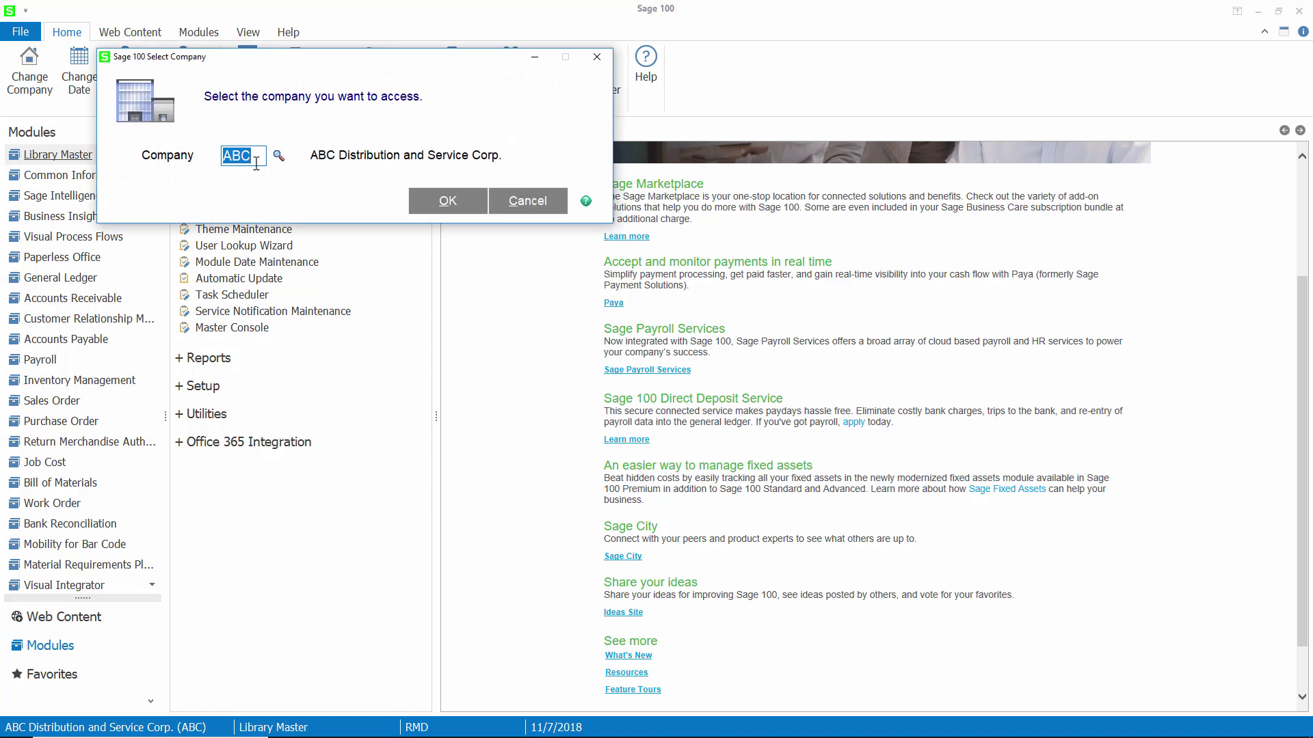
left_click(278, 156)
left_click(501, 299)
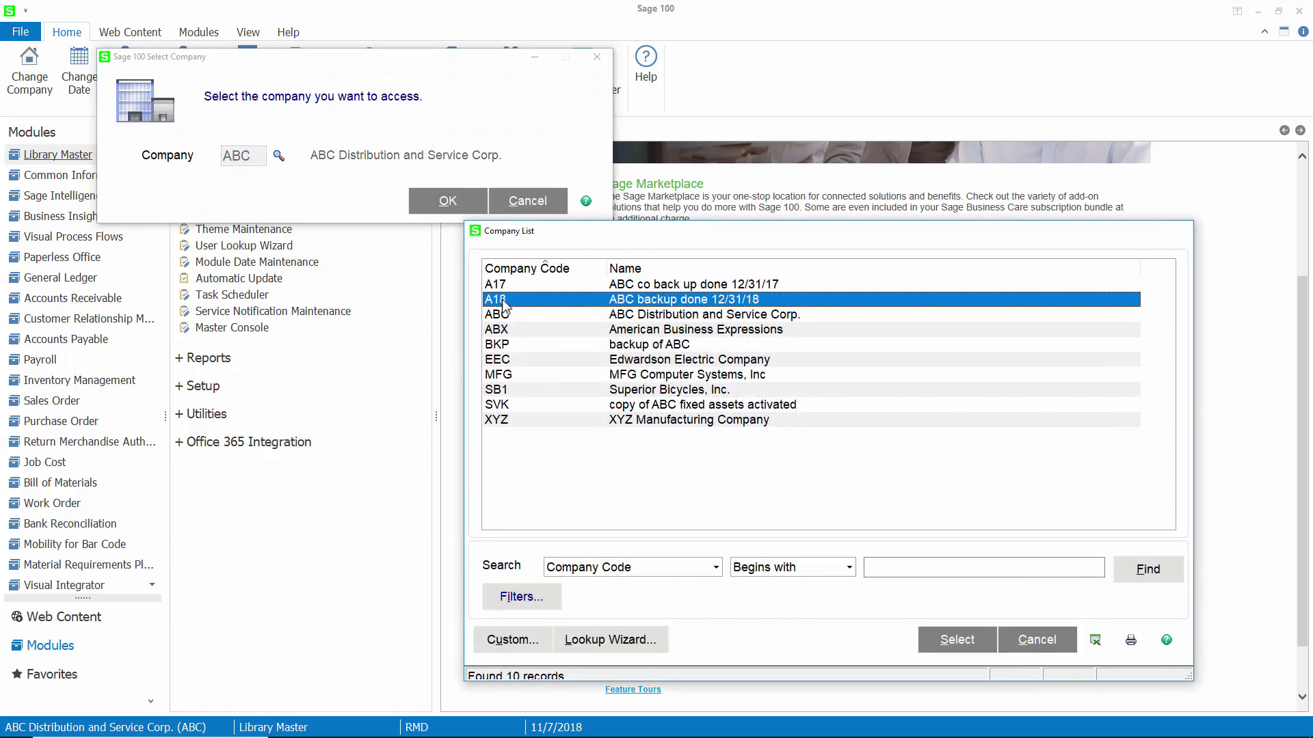
double_click(502, 298)
left_click(452, 206)
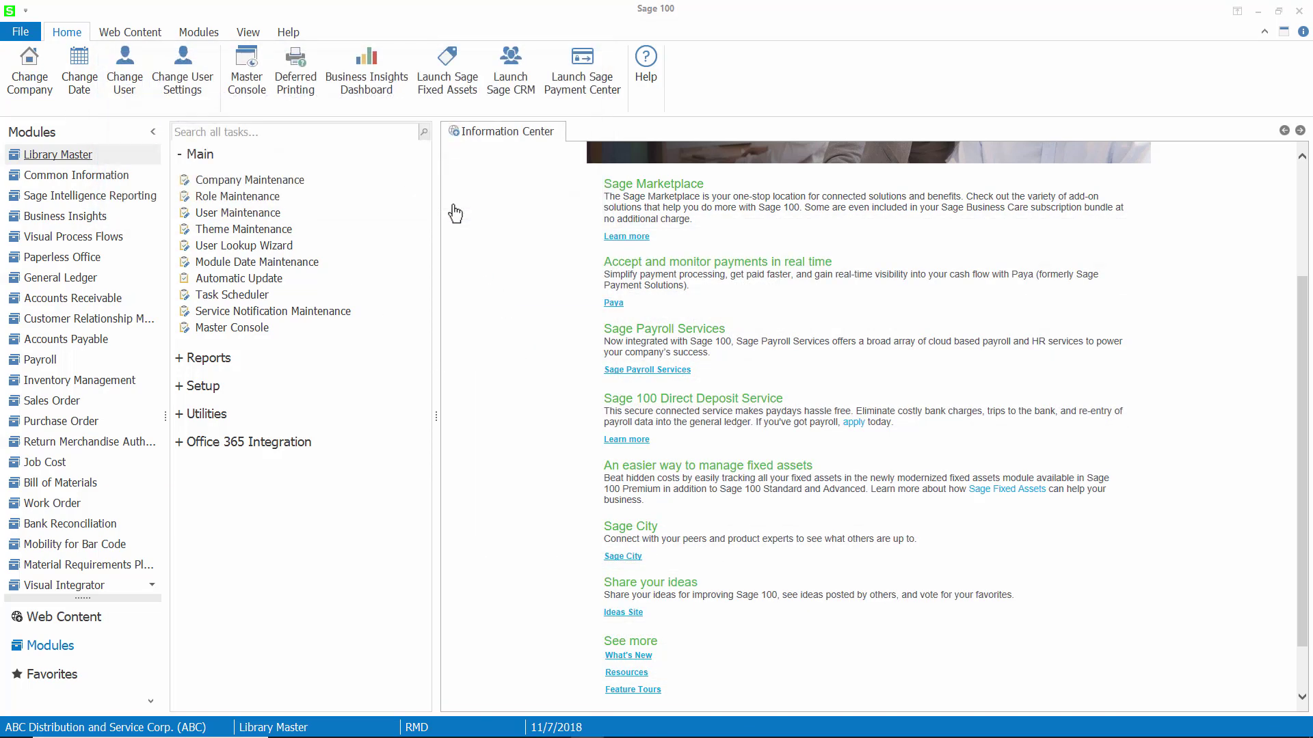
left_click(97, 280)
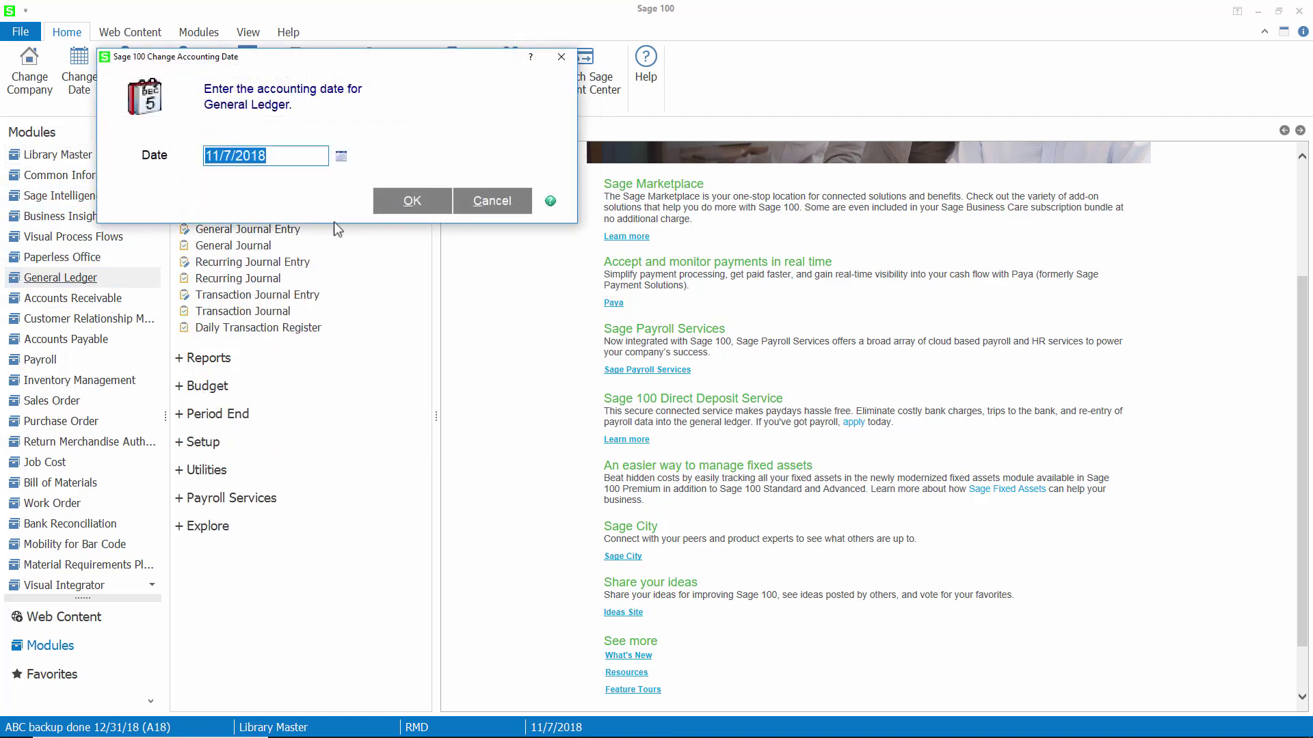
left_click(421, 200)
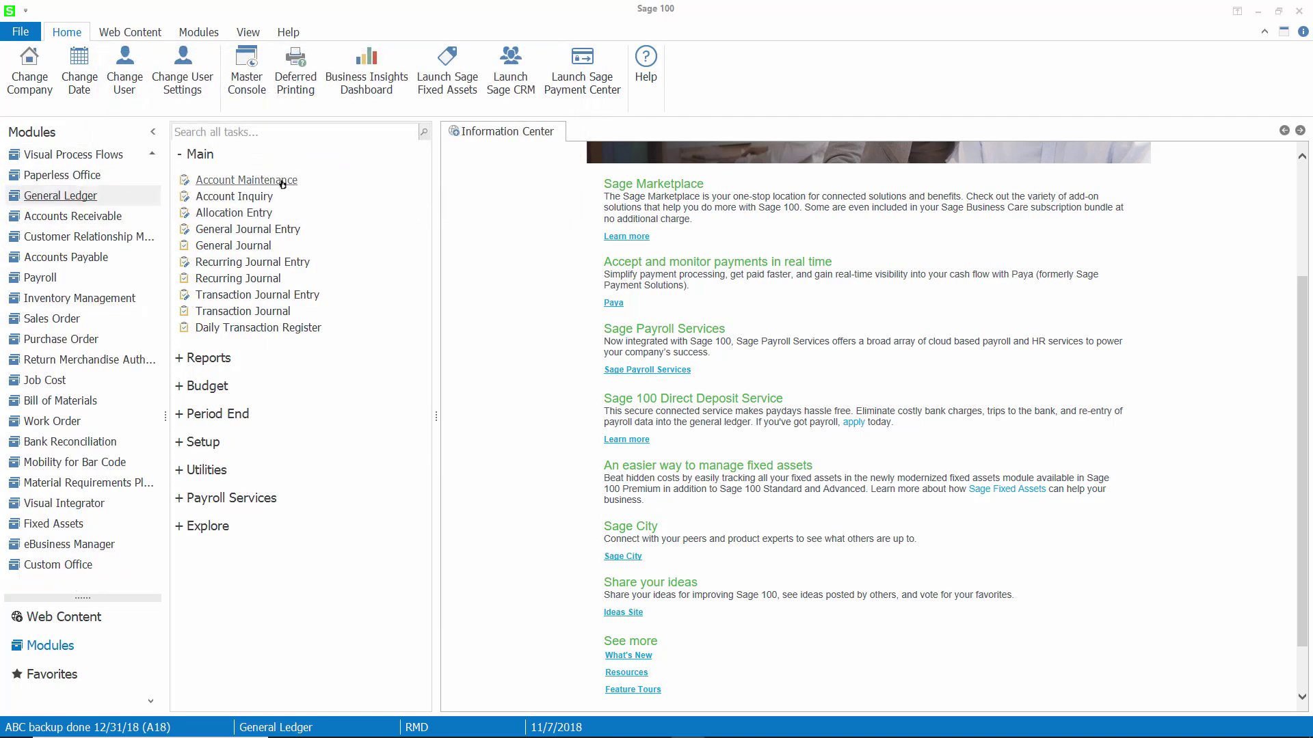
left_click(282, 183)
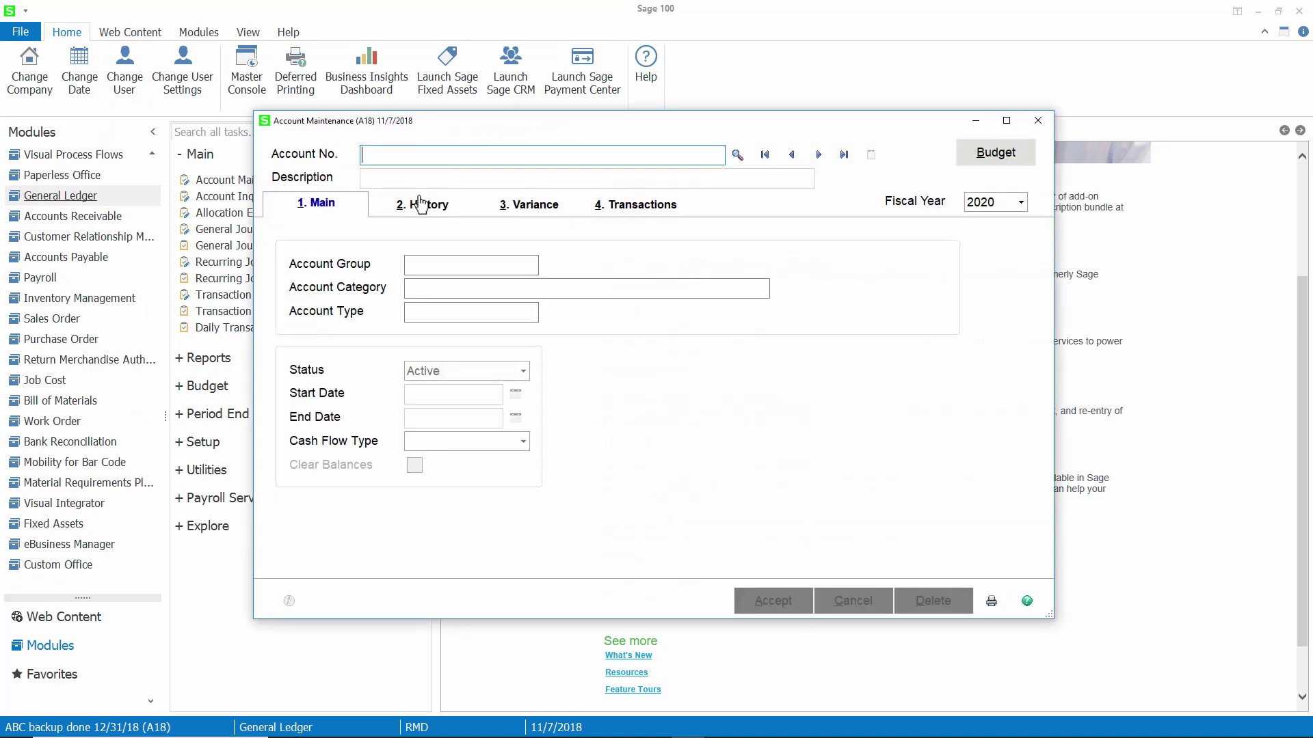
left_click(733, 153)
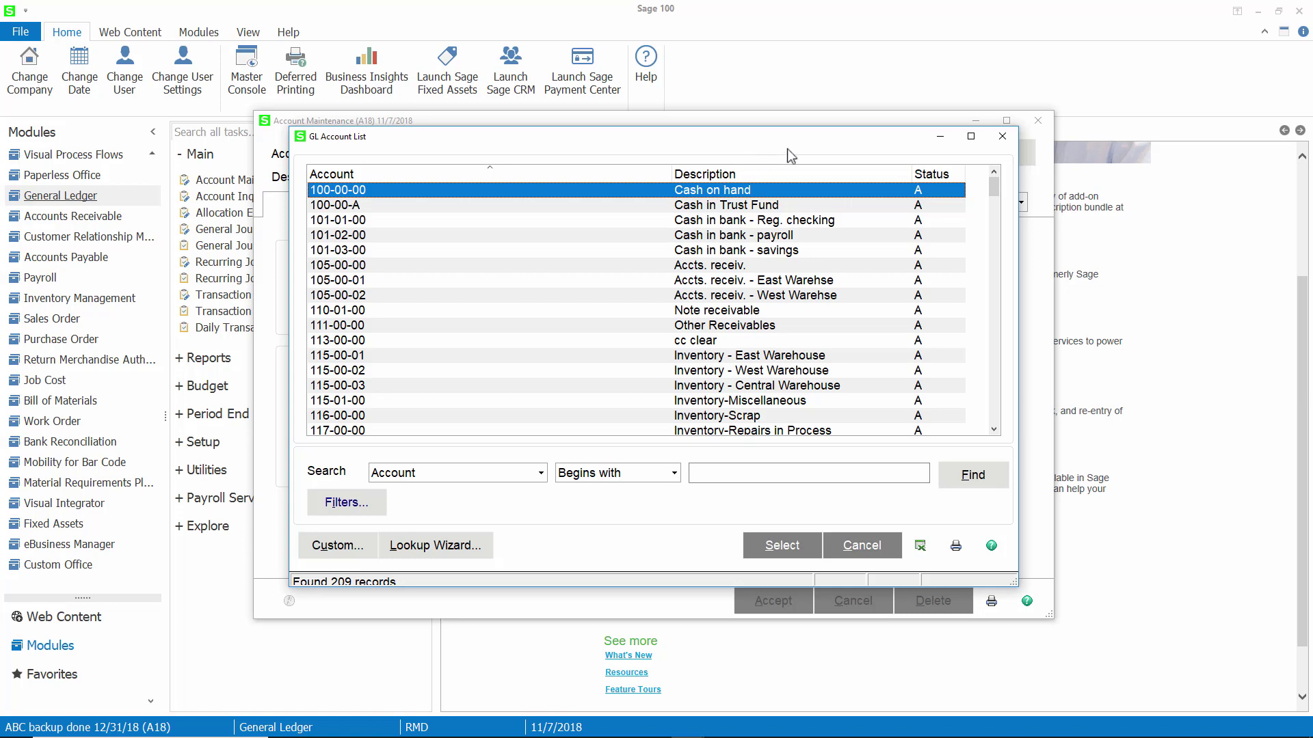
left_click(1003, 136)
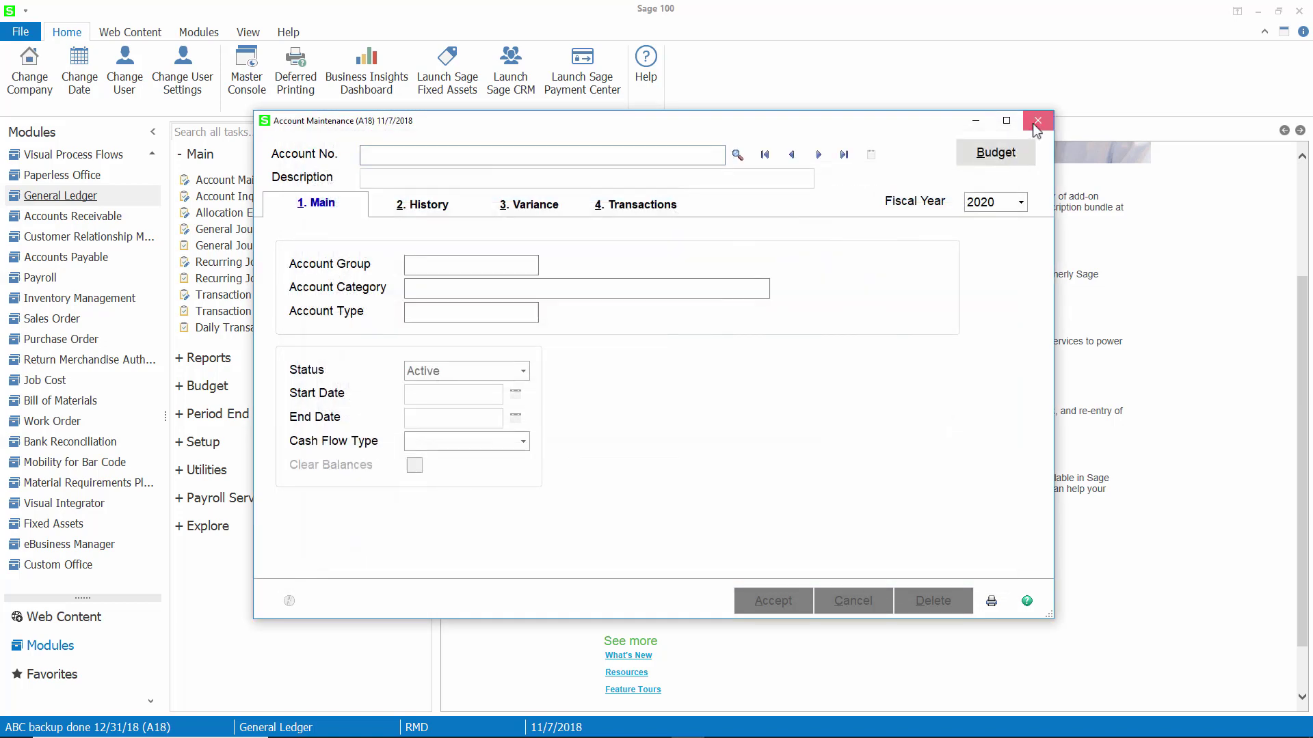
left_click(1036, 124)
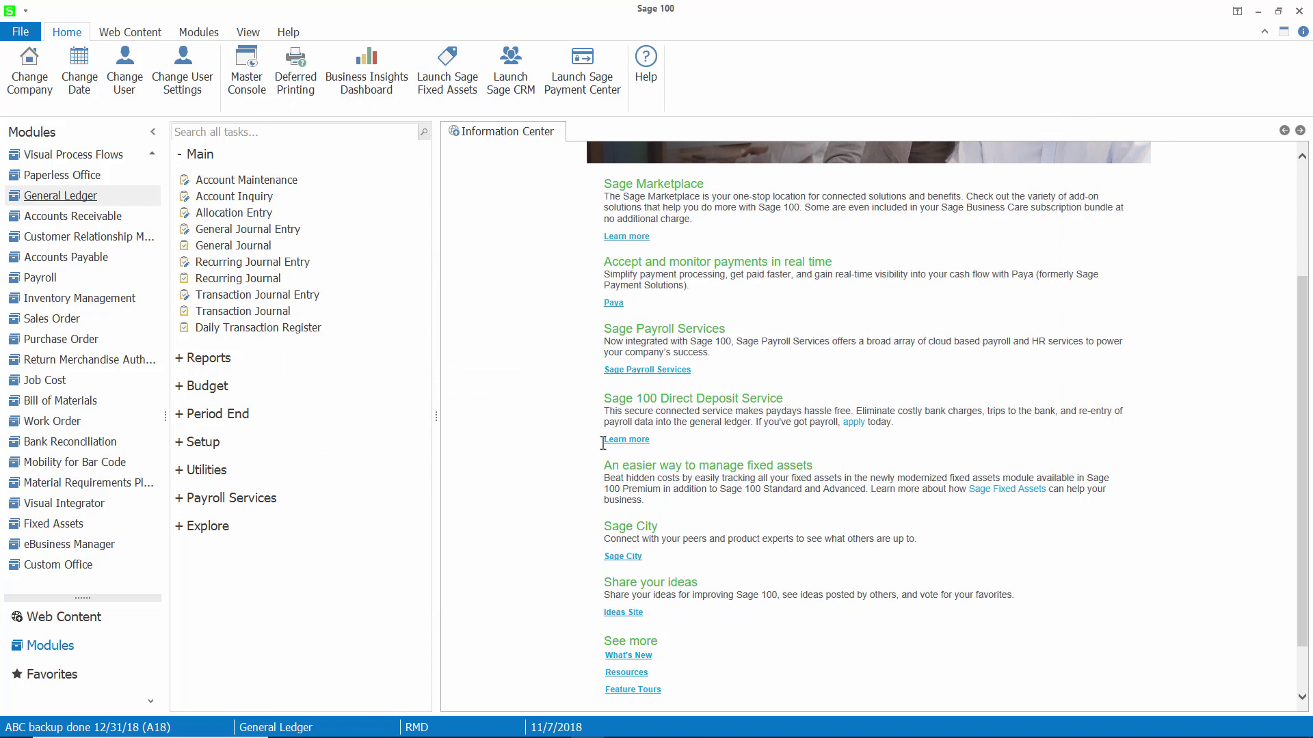
Step: In File Explorer, browse from C: through Sage and Sage 100 Standard into MAS90
mouse_move(184, 731)
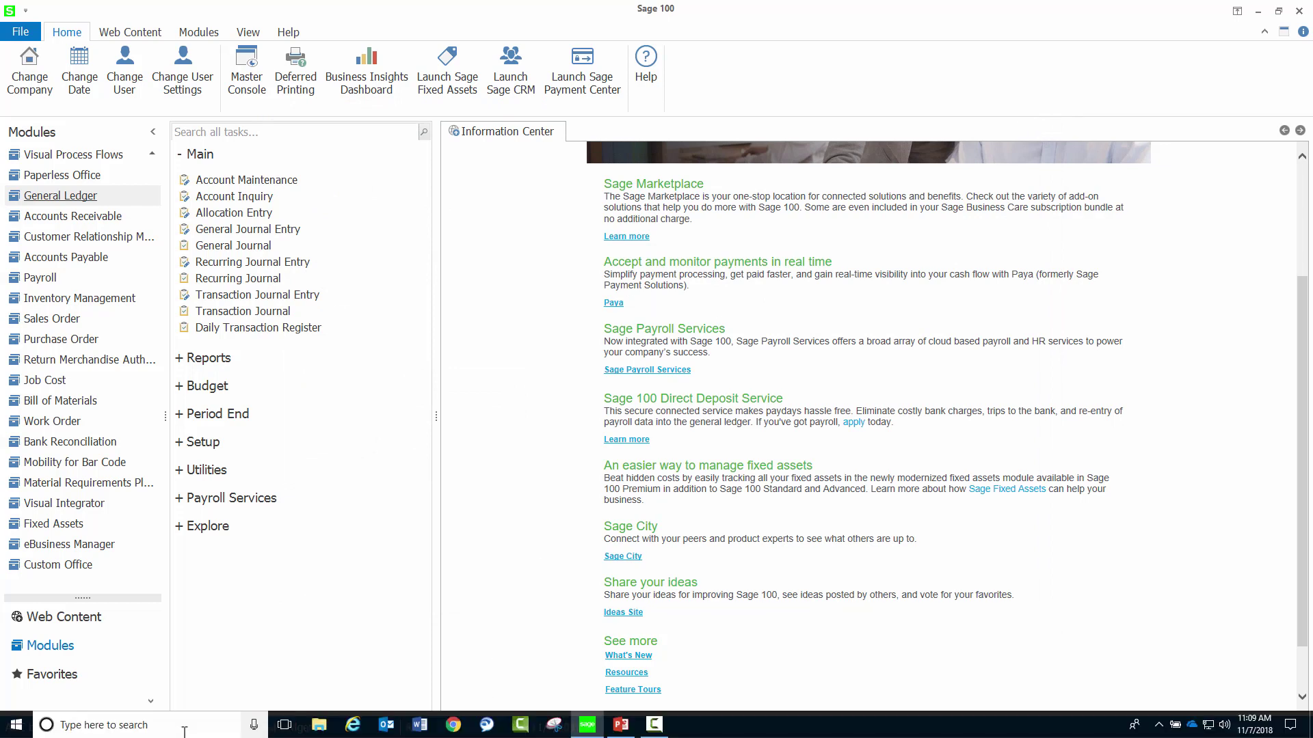
left_click(319, 725)
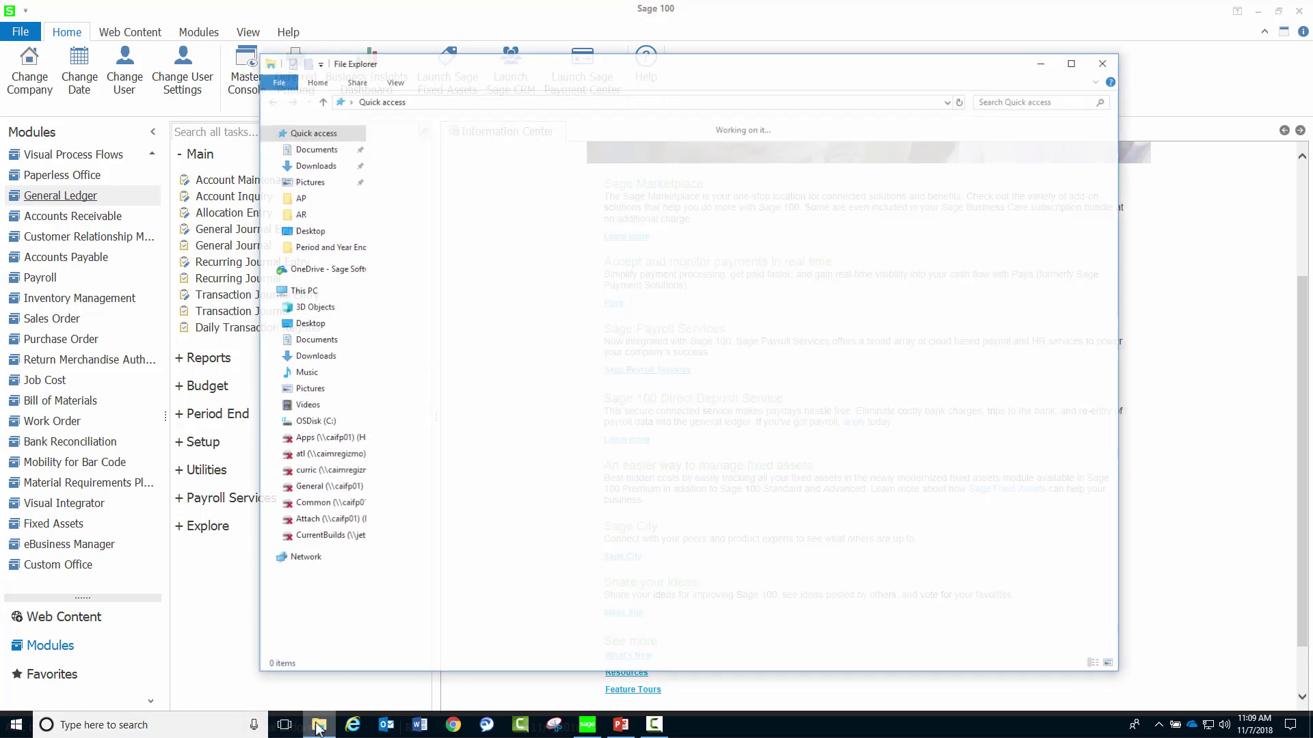
left_click(307, 423)
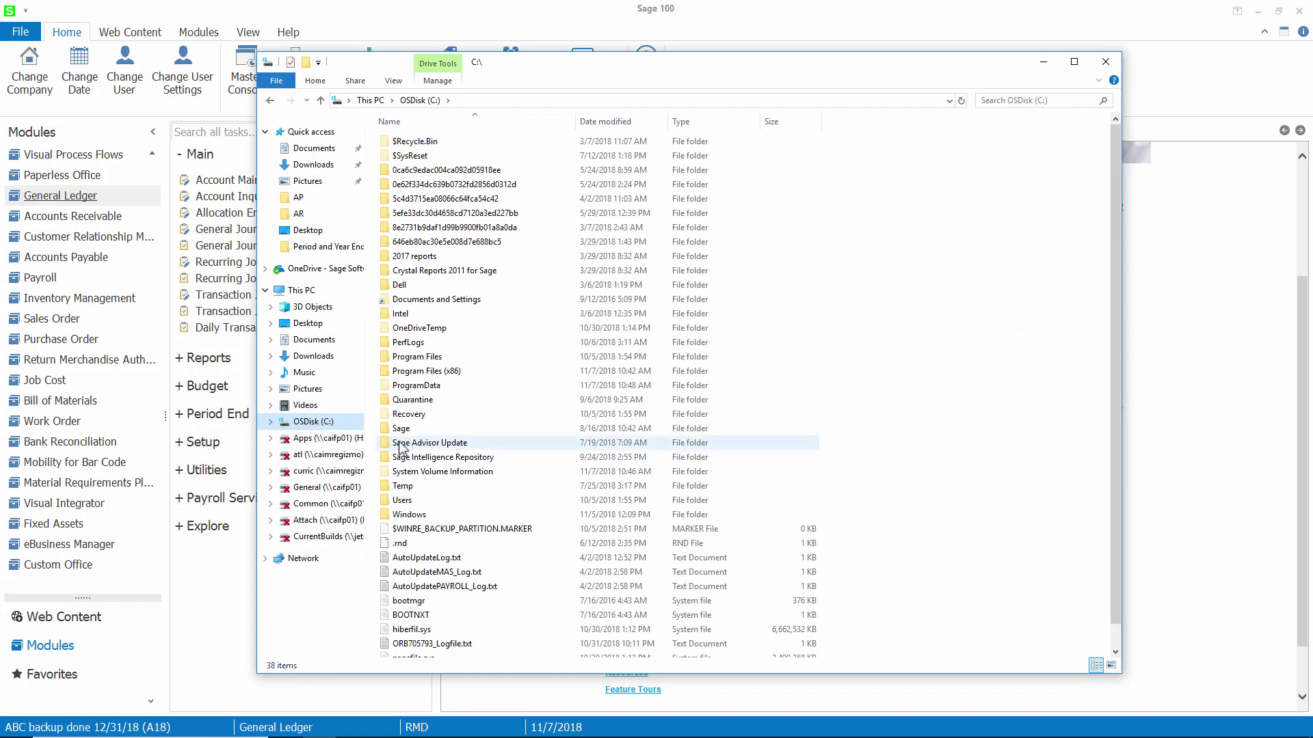
left_click(400, 430)
double_click(400, 431)
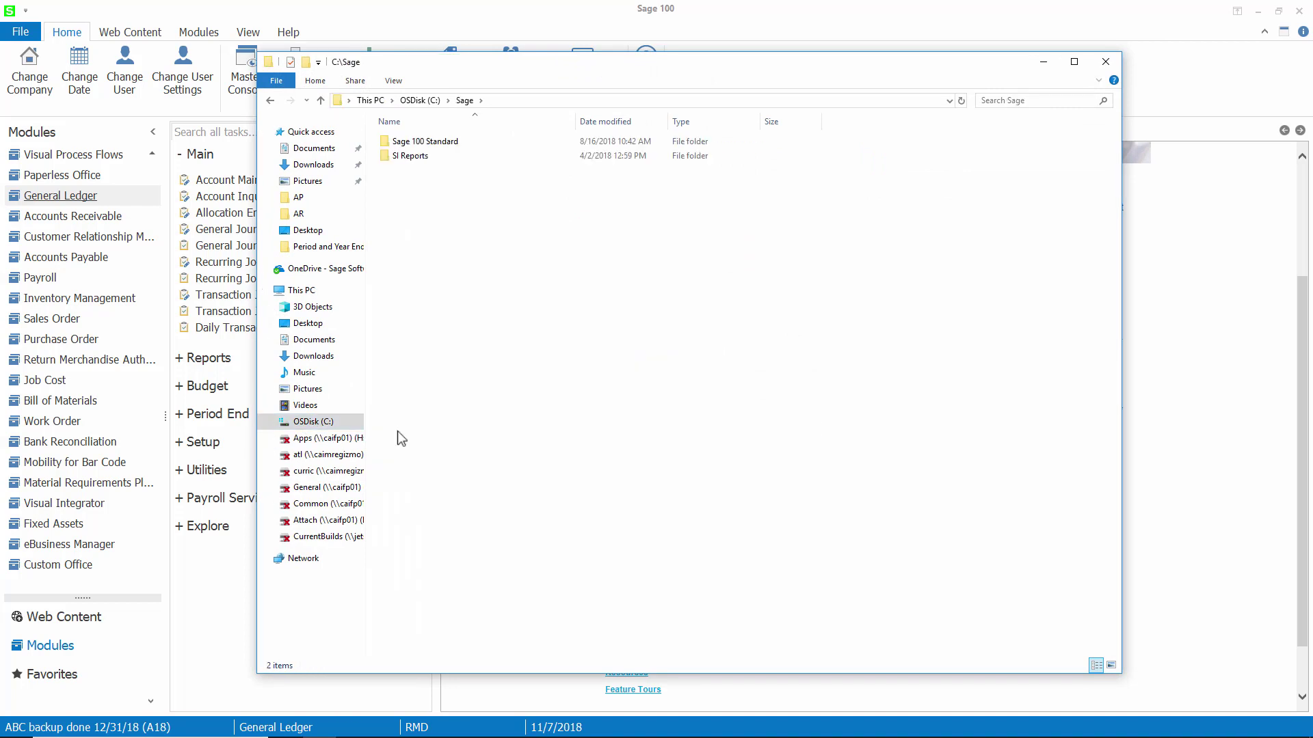
double_click(409, 141)
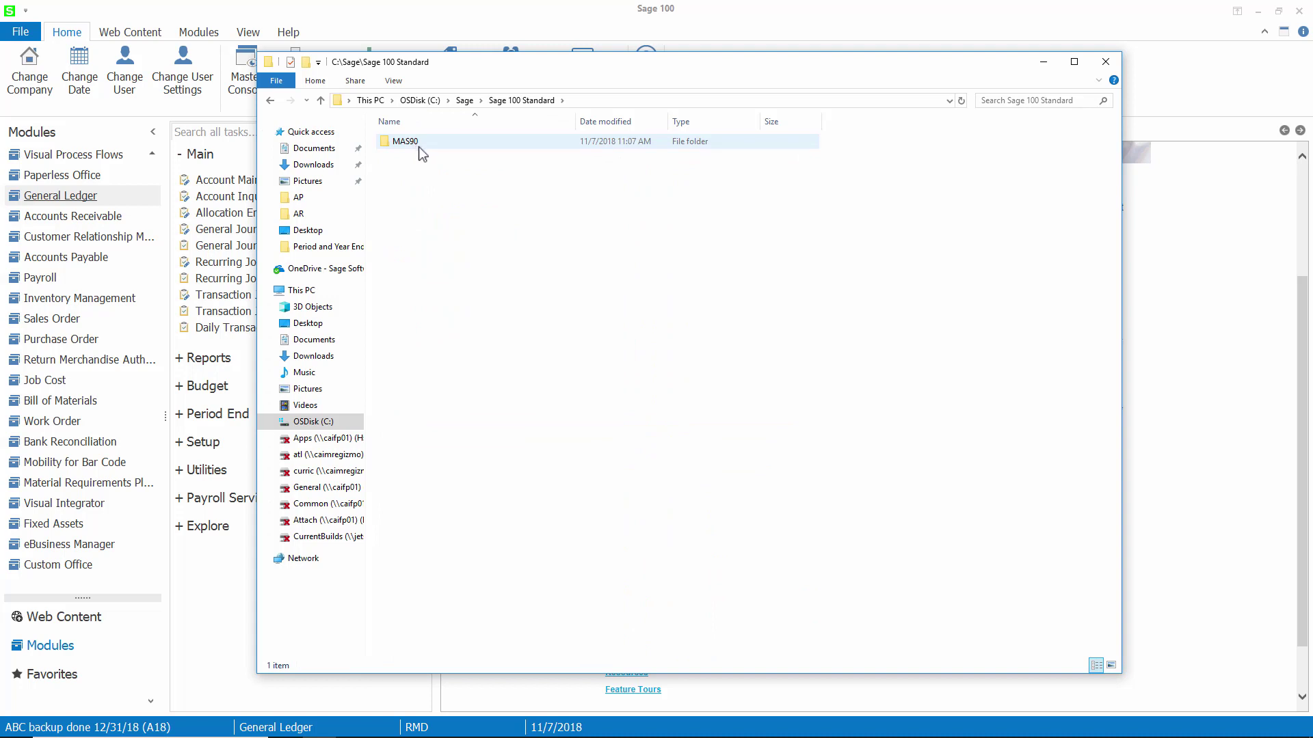
double_click(400, 141)
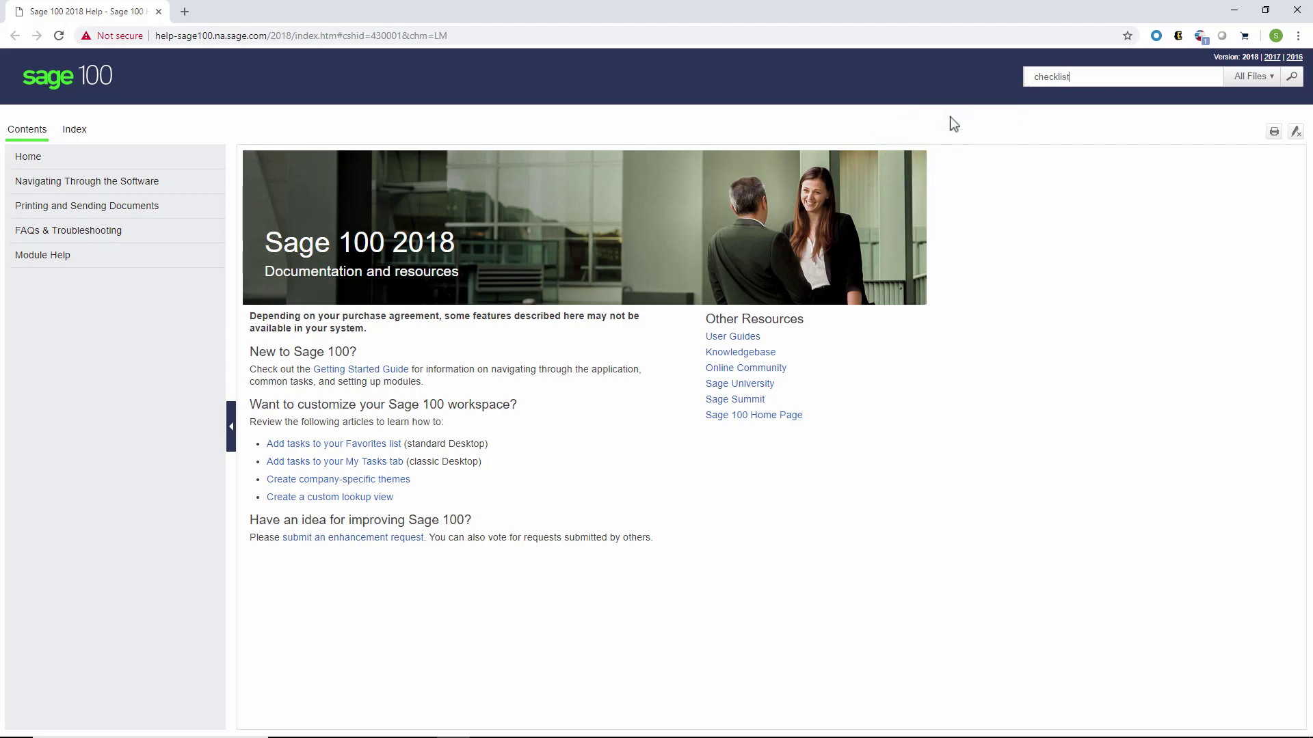
Step: Run the Help search for 'checklist', listing 48 matching topics
key("Return")
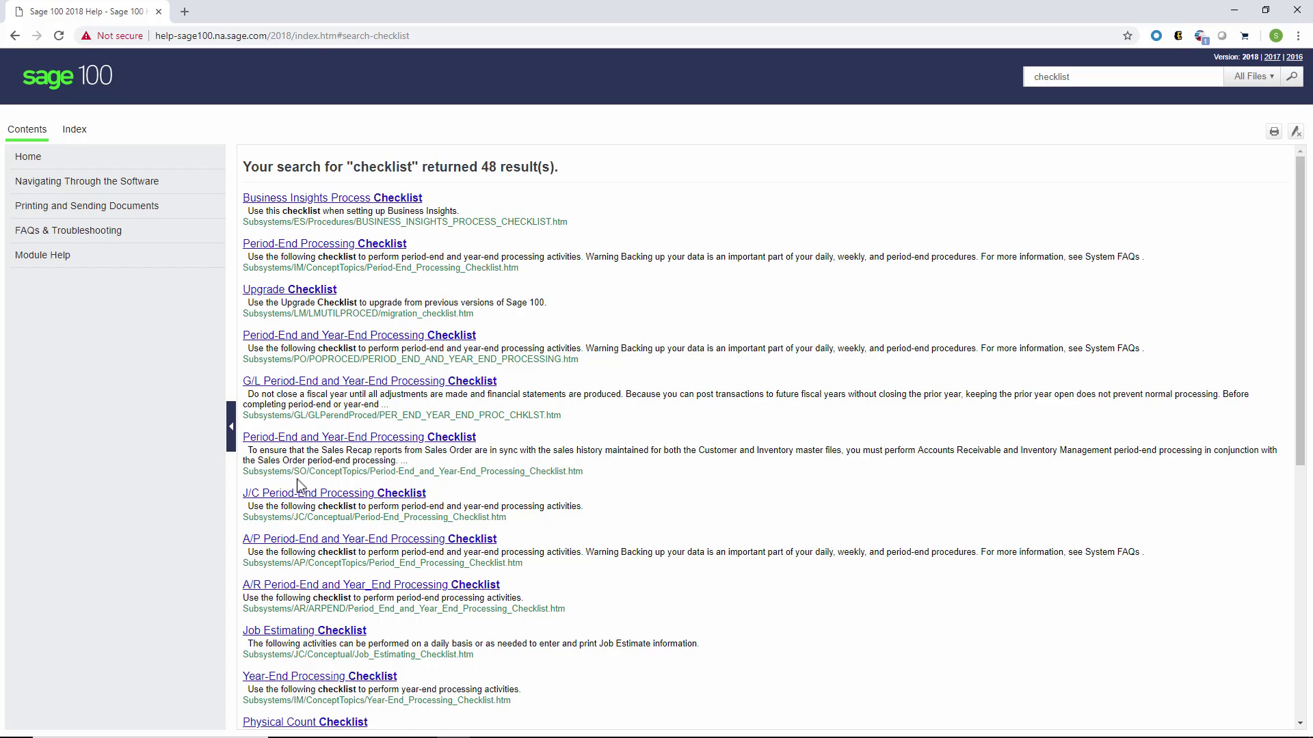
Step: Go back from the search results to the Sage 100 Help home page
left_click(14, 36)
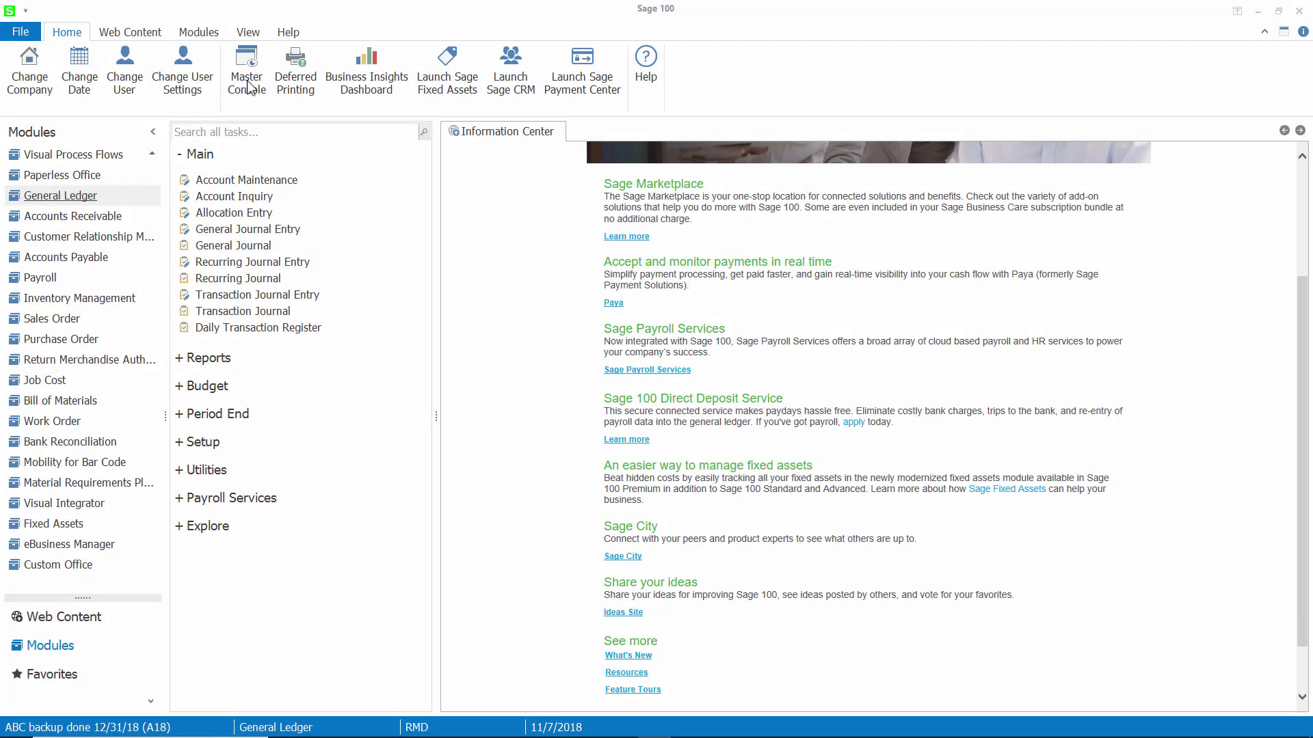
Step: Open the Master Console to view active user sessions for company A18
left_click(254, 87)
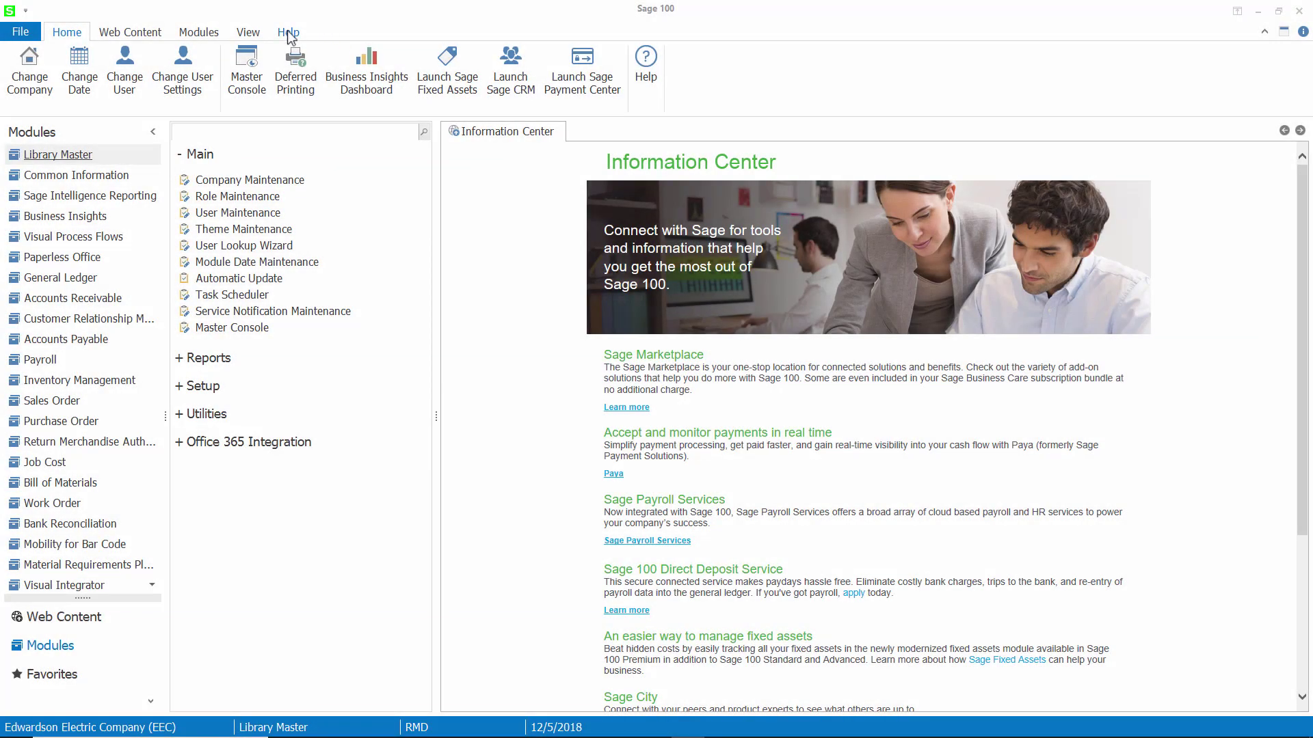
Step: Display the Sage 100 About window showing Sage 100c Standard 2018, Version 6.00.5.0
left_click(287, 31)
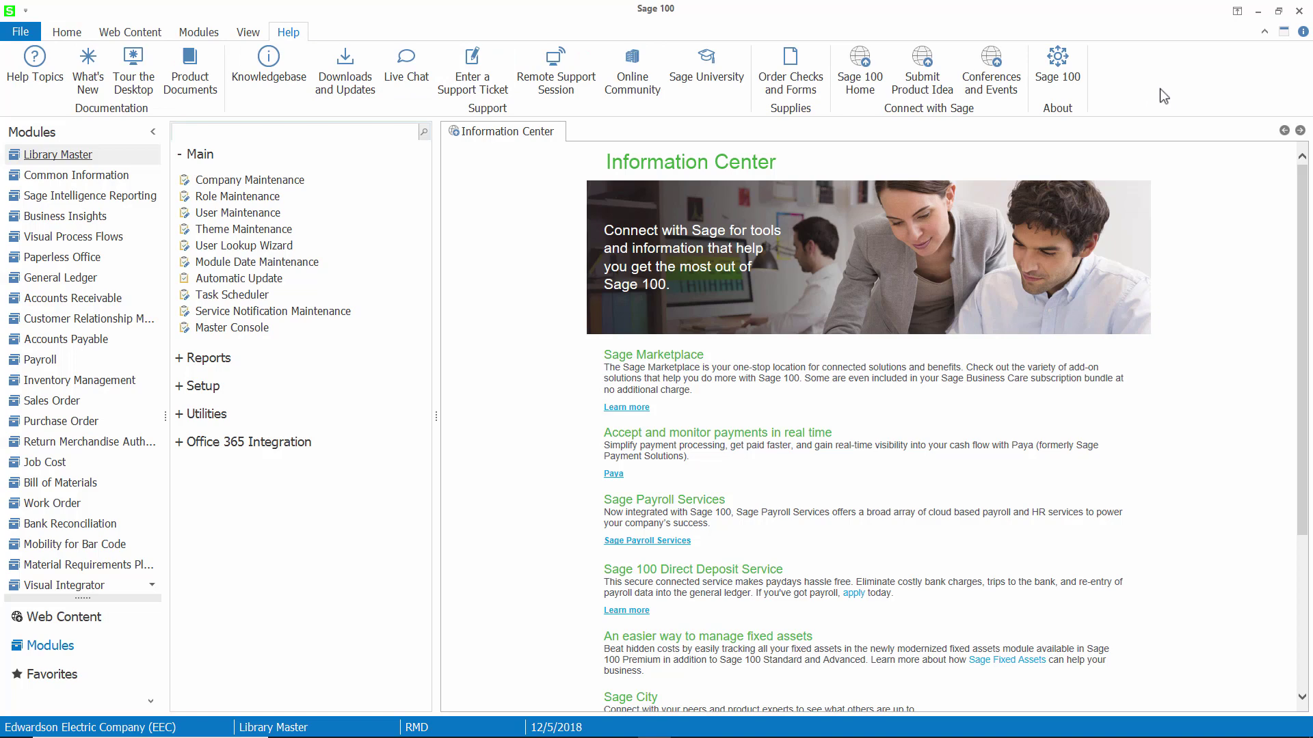
left_click(1067, 90)
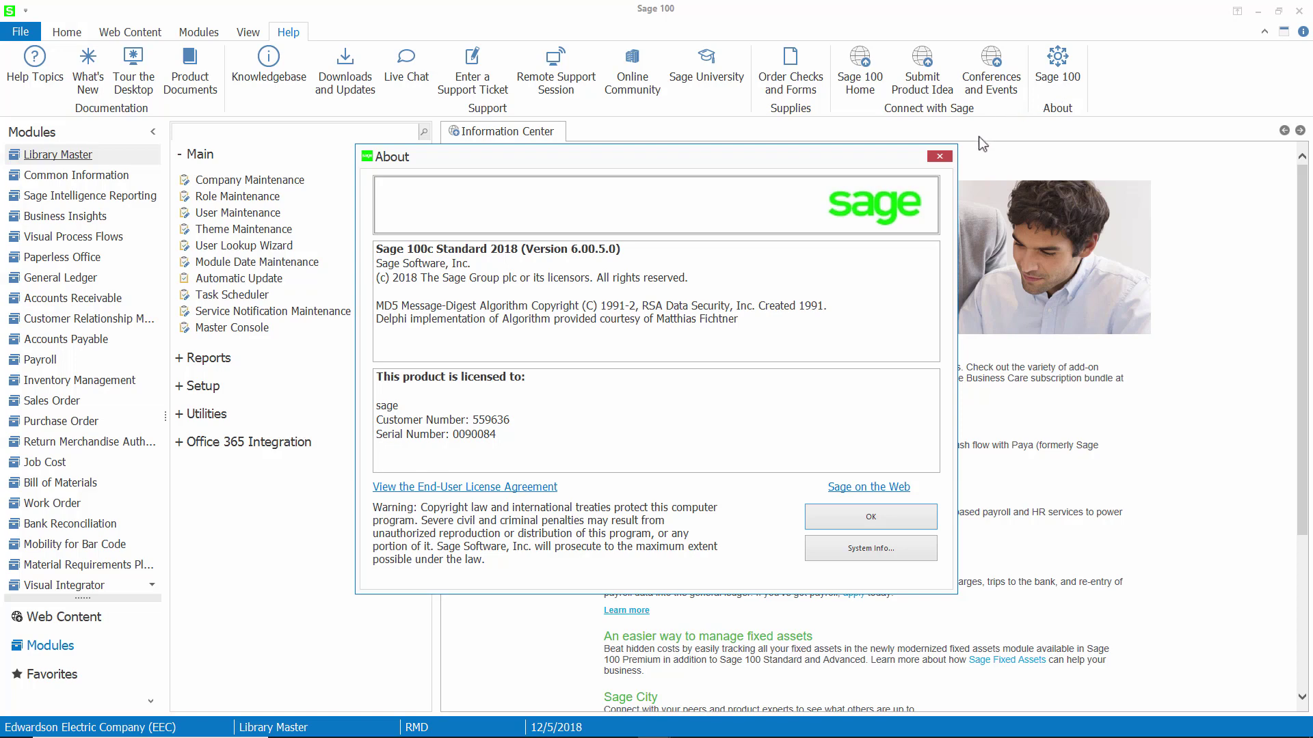
Step: Close the About window and bring the Sage 100 support page's knowledgebase search into view
left_click(947, 157)
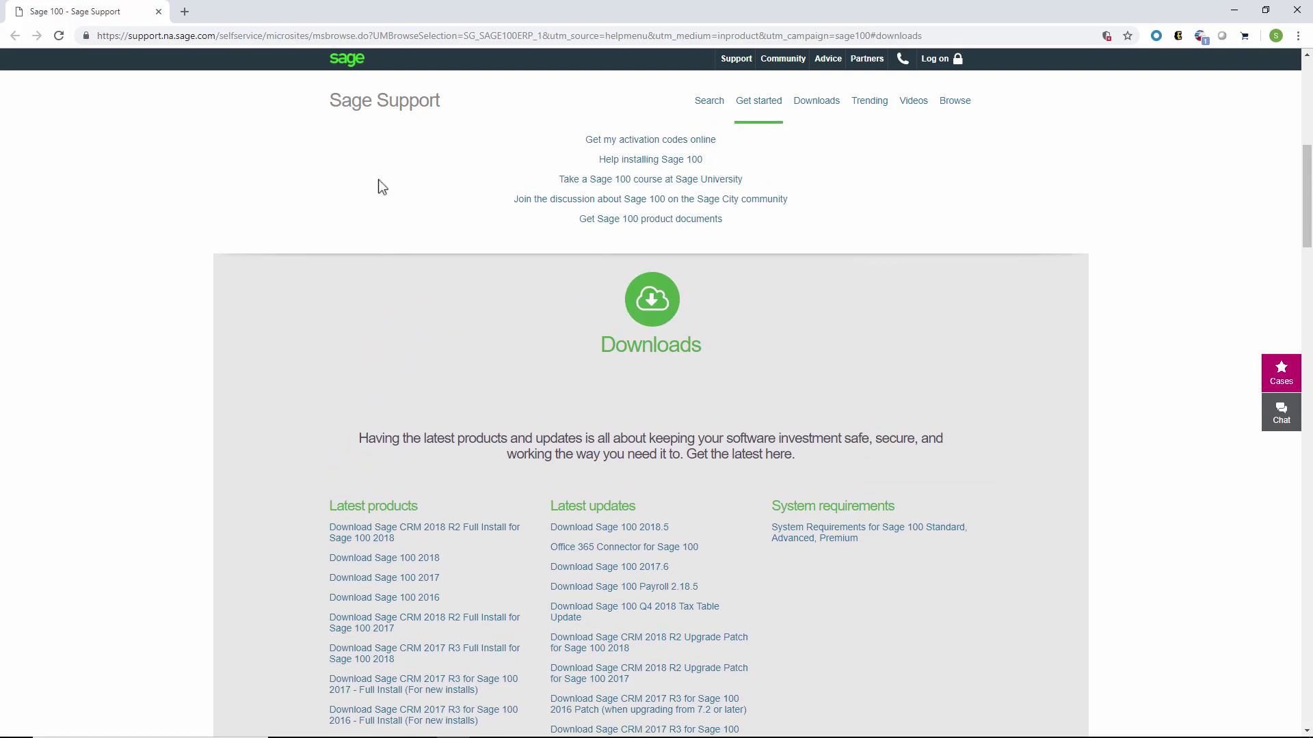
scroll(378, 181, "up", 5)
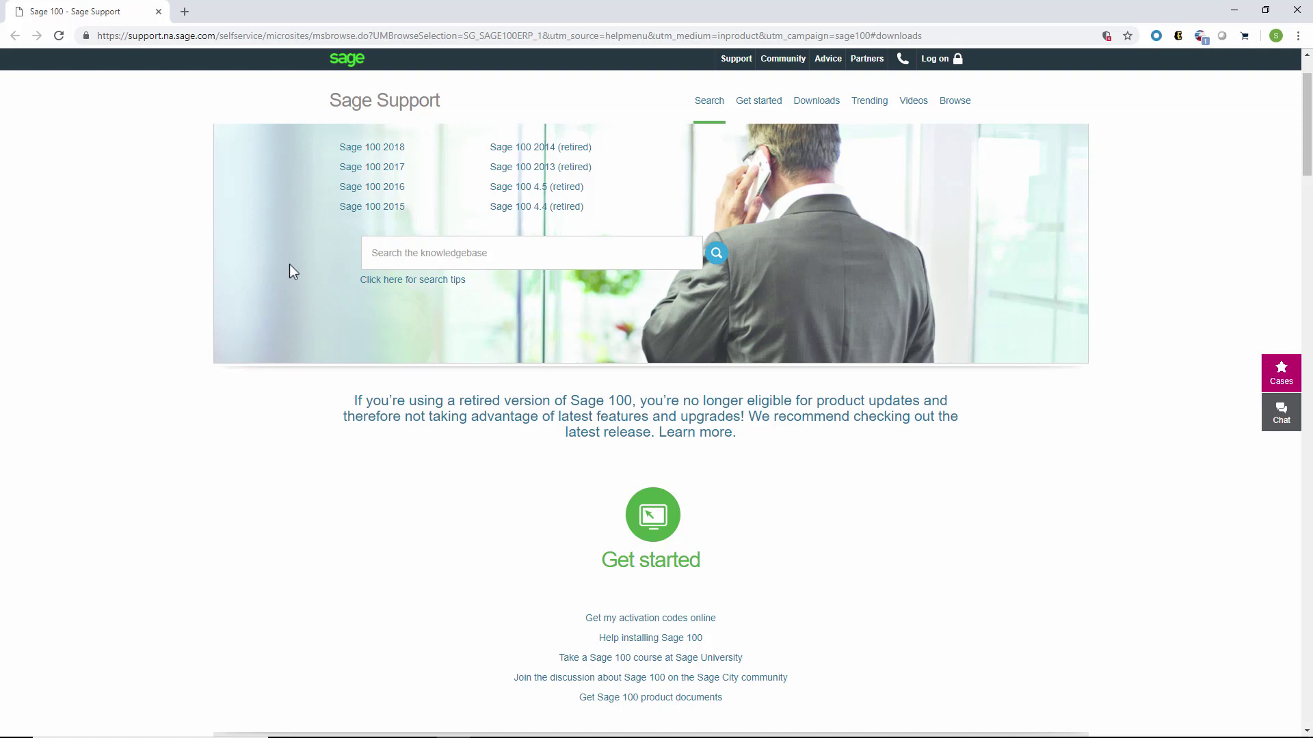
Step: Search the knowledgebase for 'supported versions' and open the Sage 100 Supported Versions article
left_click(384, 251)
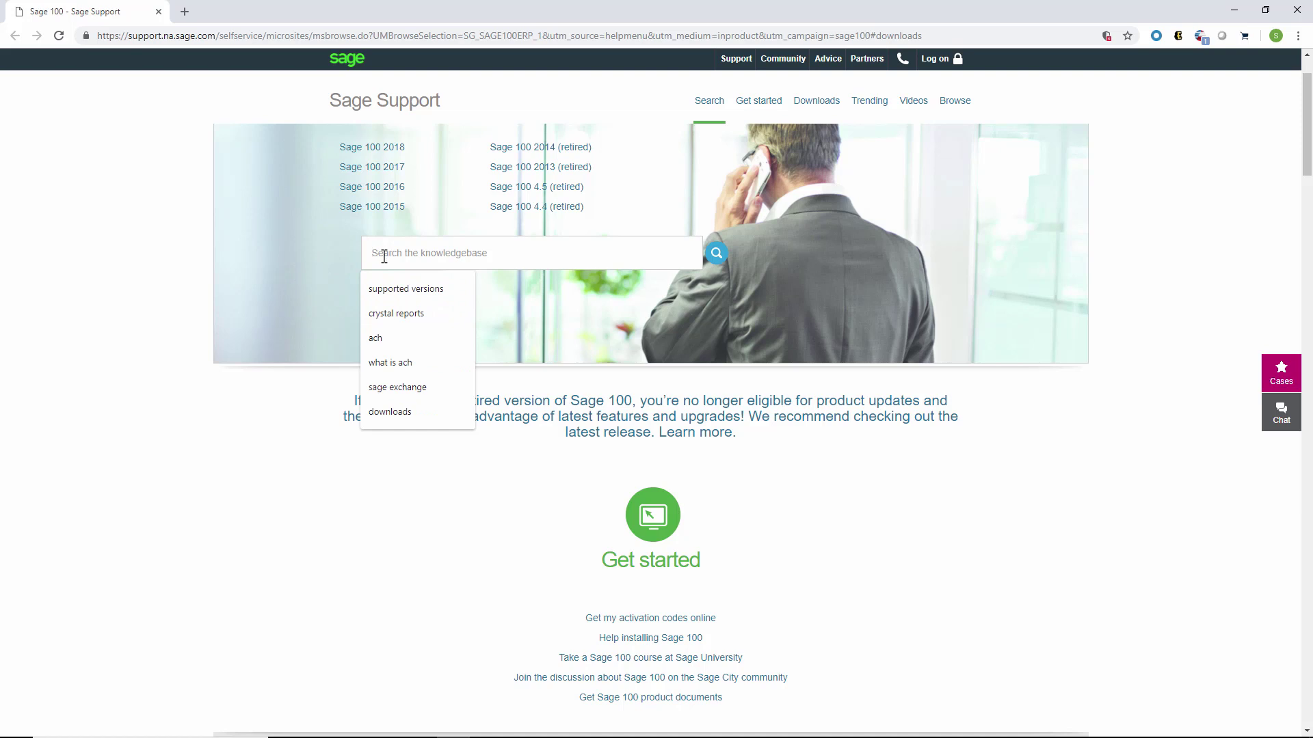
left_click(402, 290)
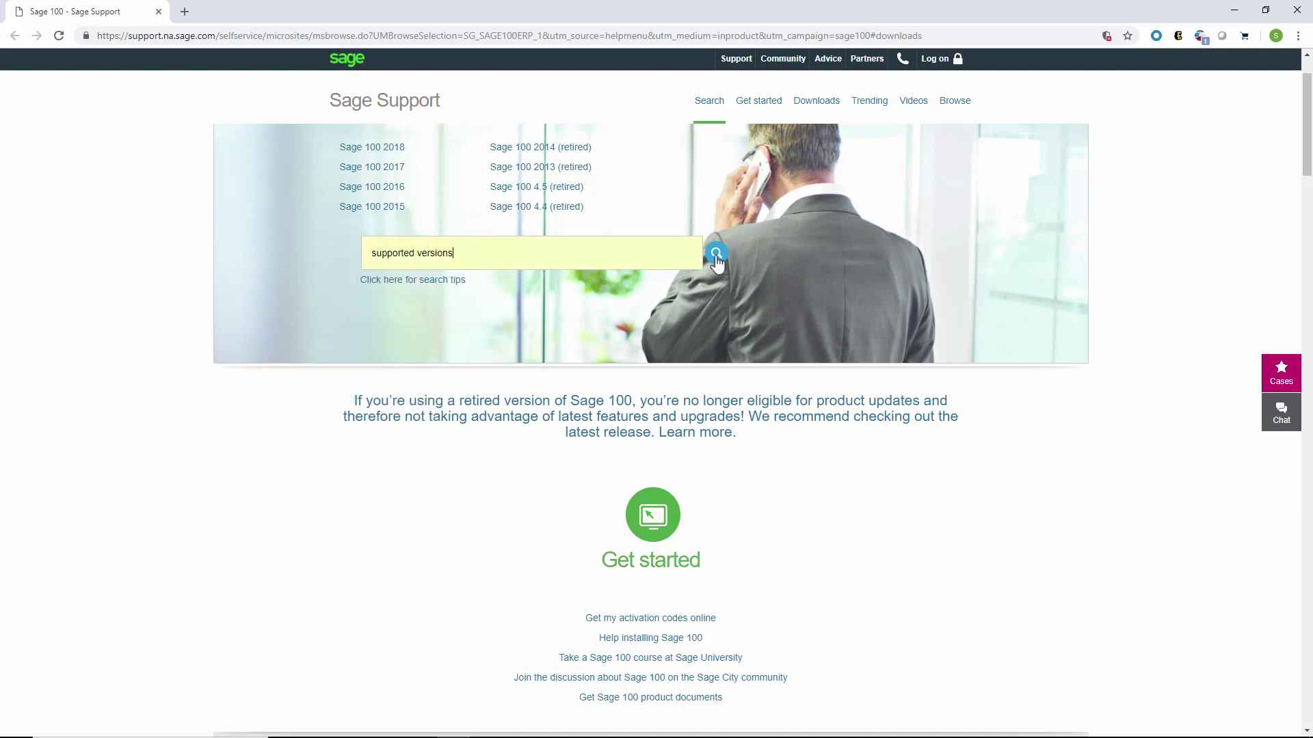
left_click(716, 254)
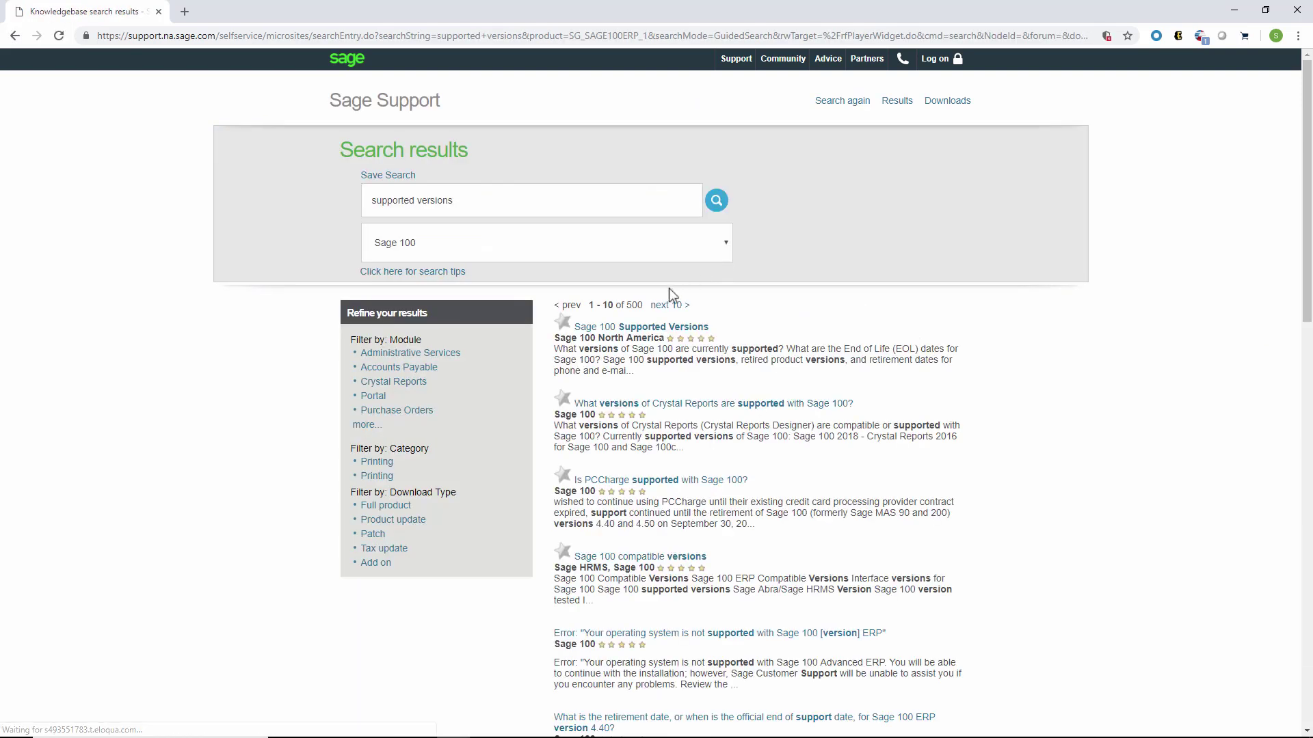
left_click(664, 329)
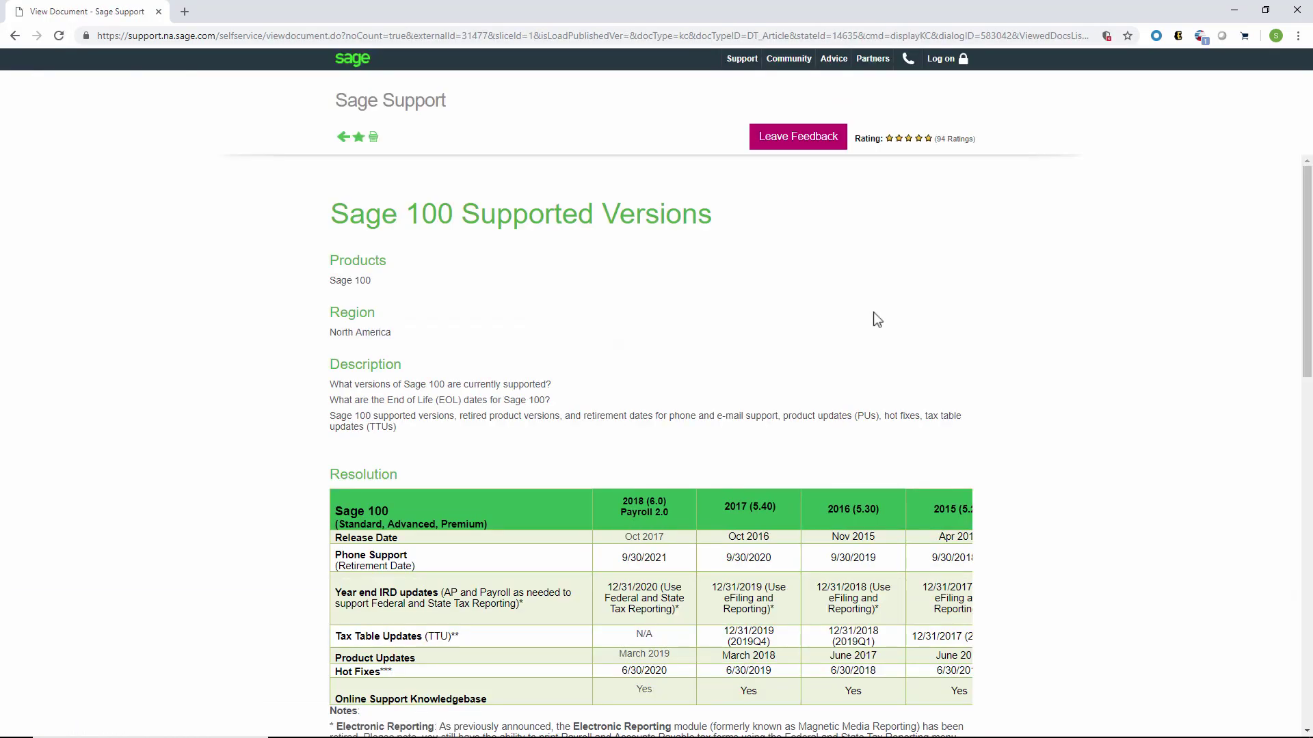
scroll(1026, 329, "down", 1)
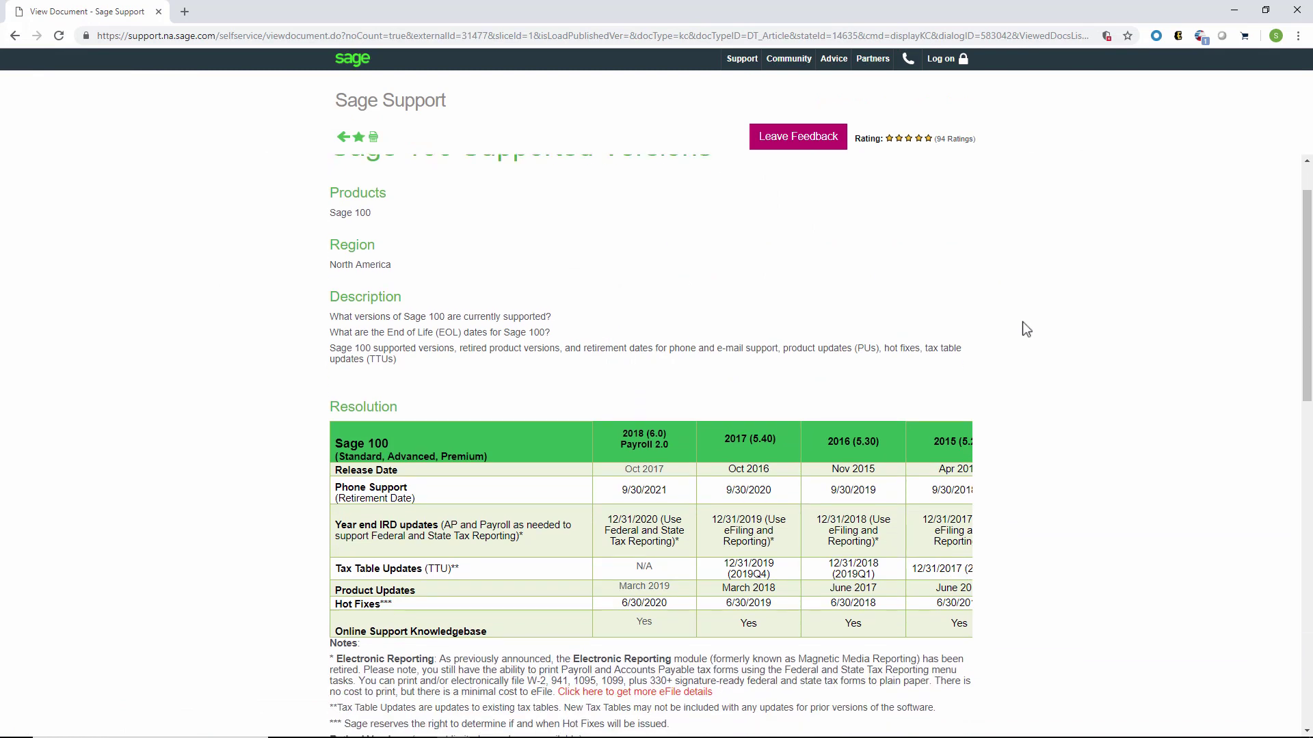